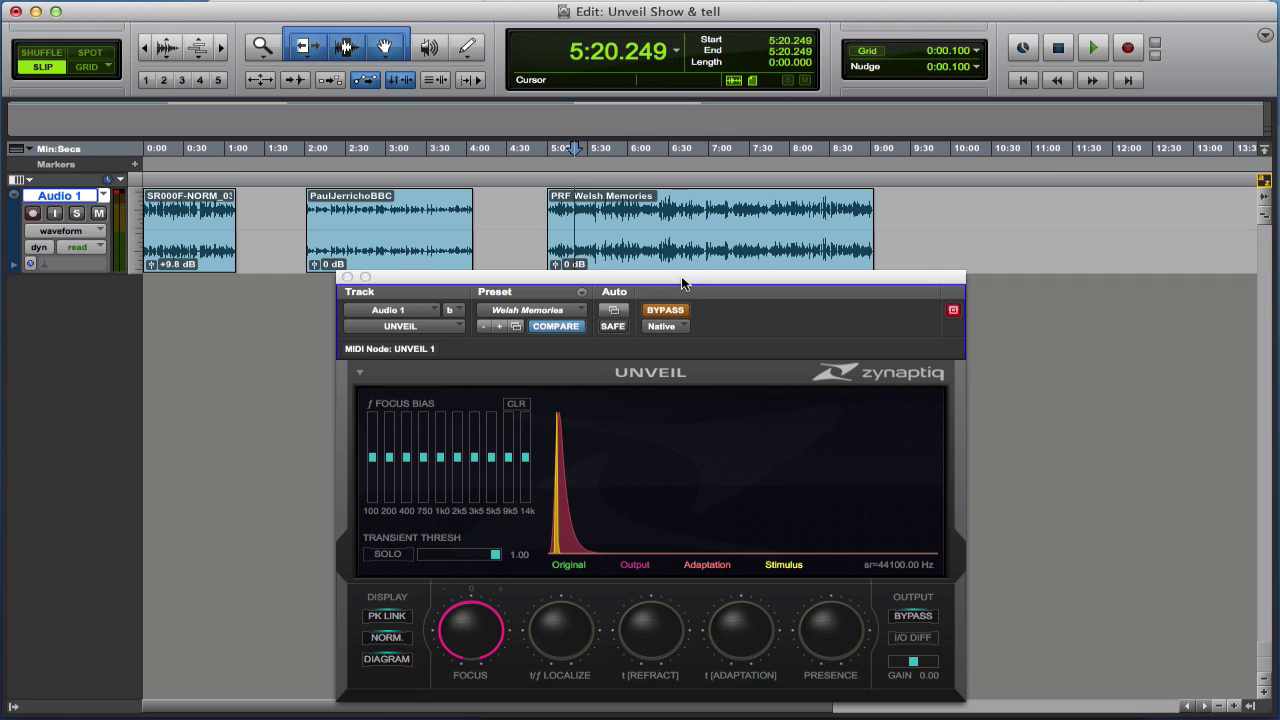
# Audition the Welsh Memories clip from 5:20.249 with UNVEIL bypassed, and switch the effect back on.
pyautogui.press('space')
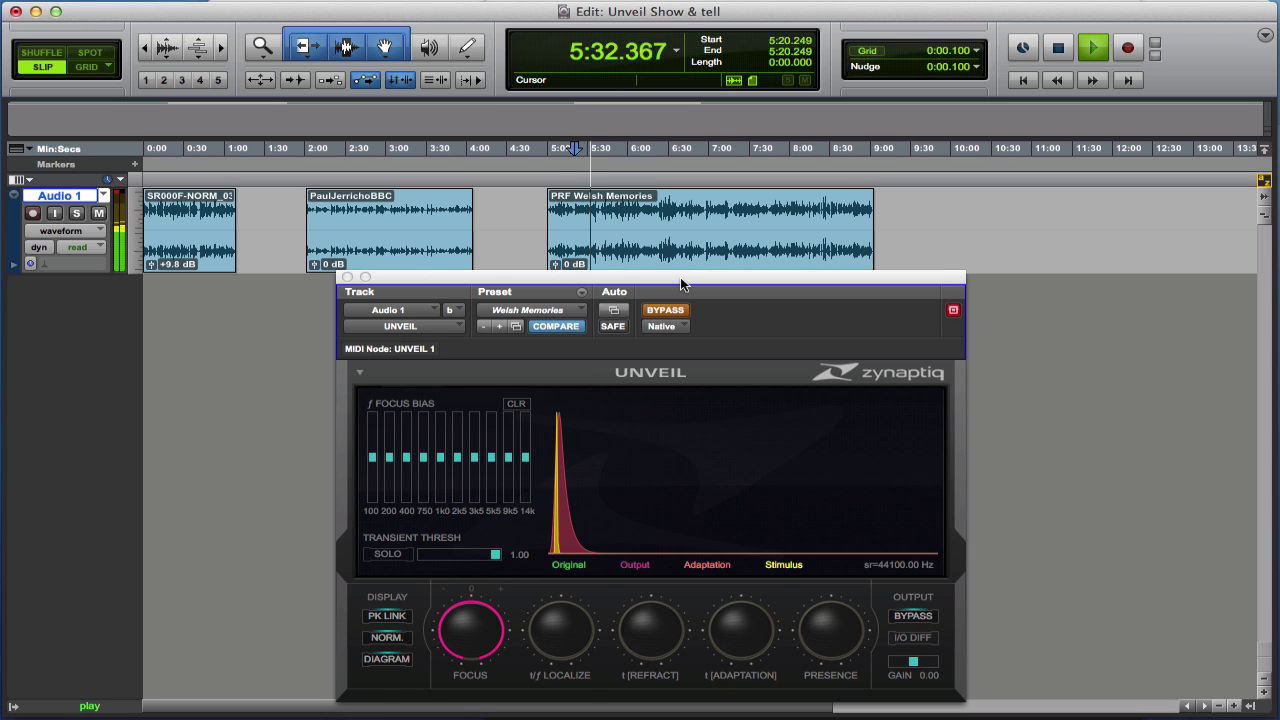
pyautogui.press('space')
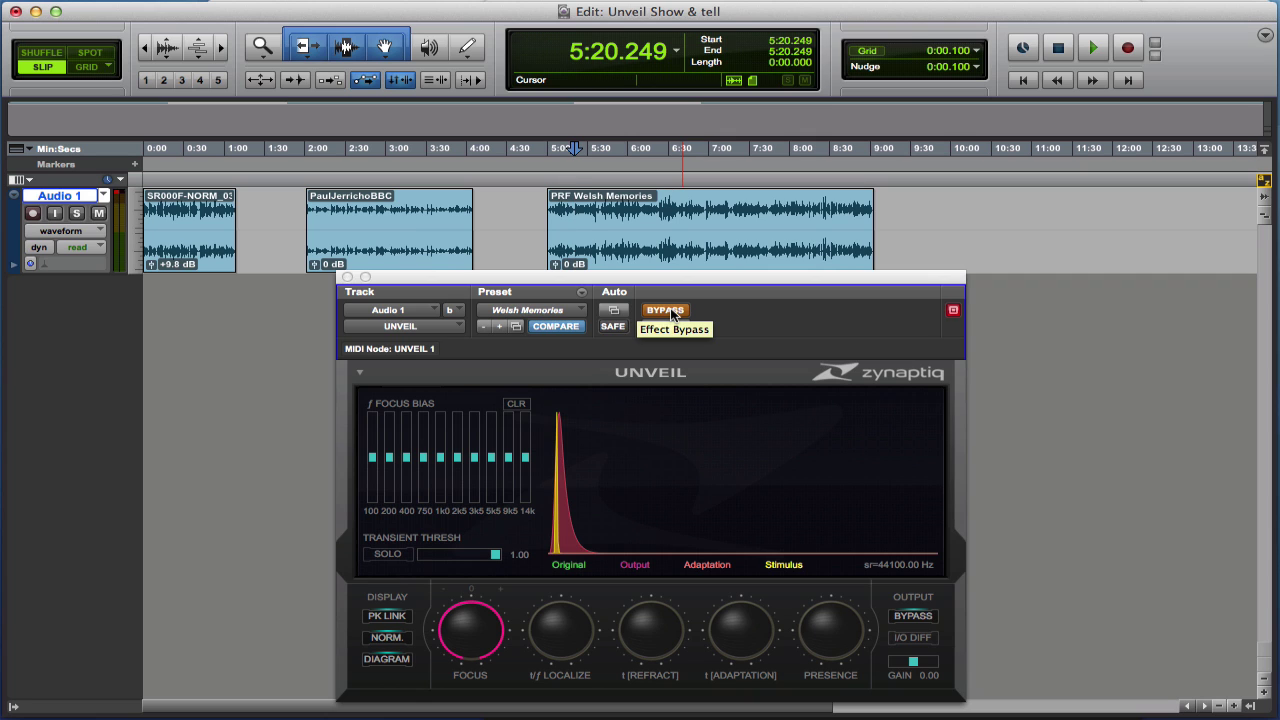
pyautogui.click(671, 314)
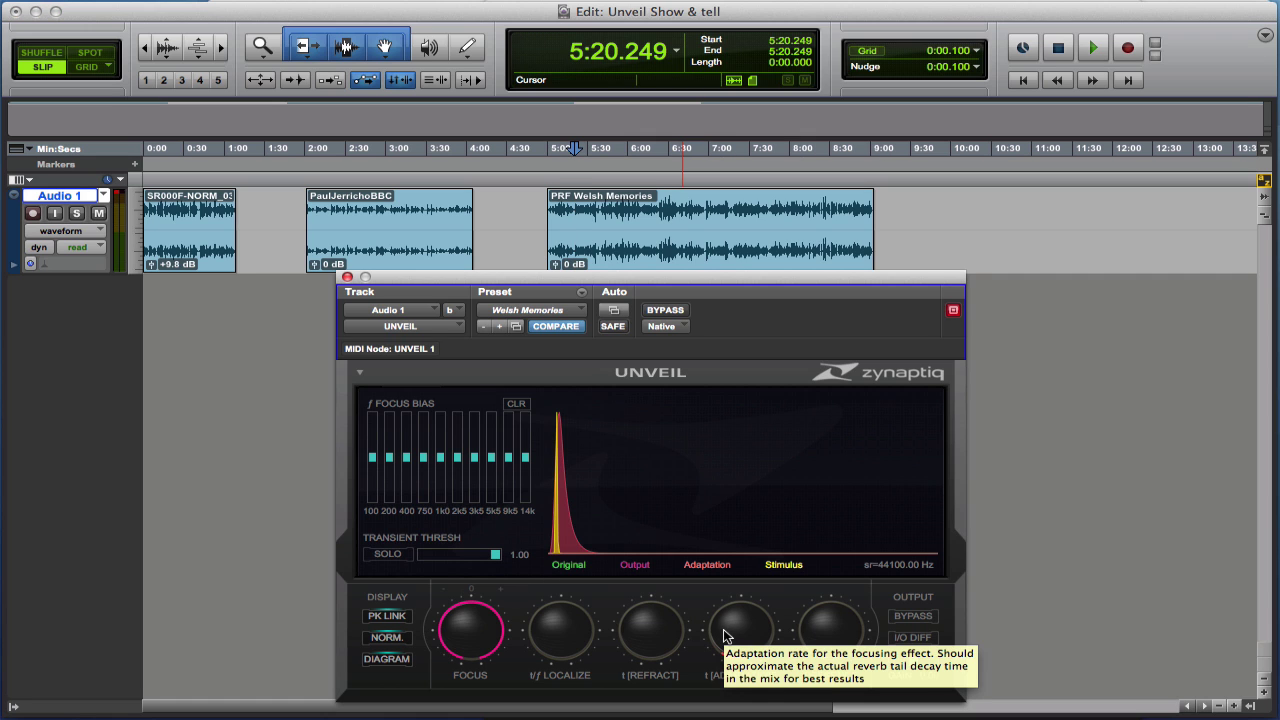
# Raise UNVEIL's t [ADAPTATION] slightly, audition the Welsh Memories clip, and set FOCUS to its maximum.
pyautogui.moveTo(725, 633); pyautogui.dragTo(637, 560)
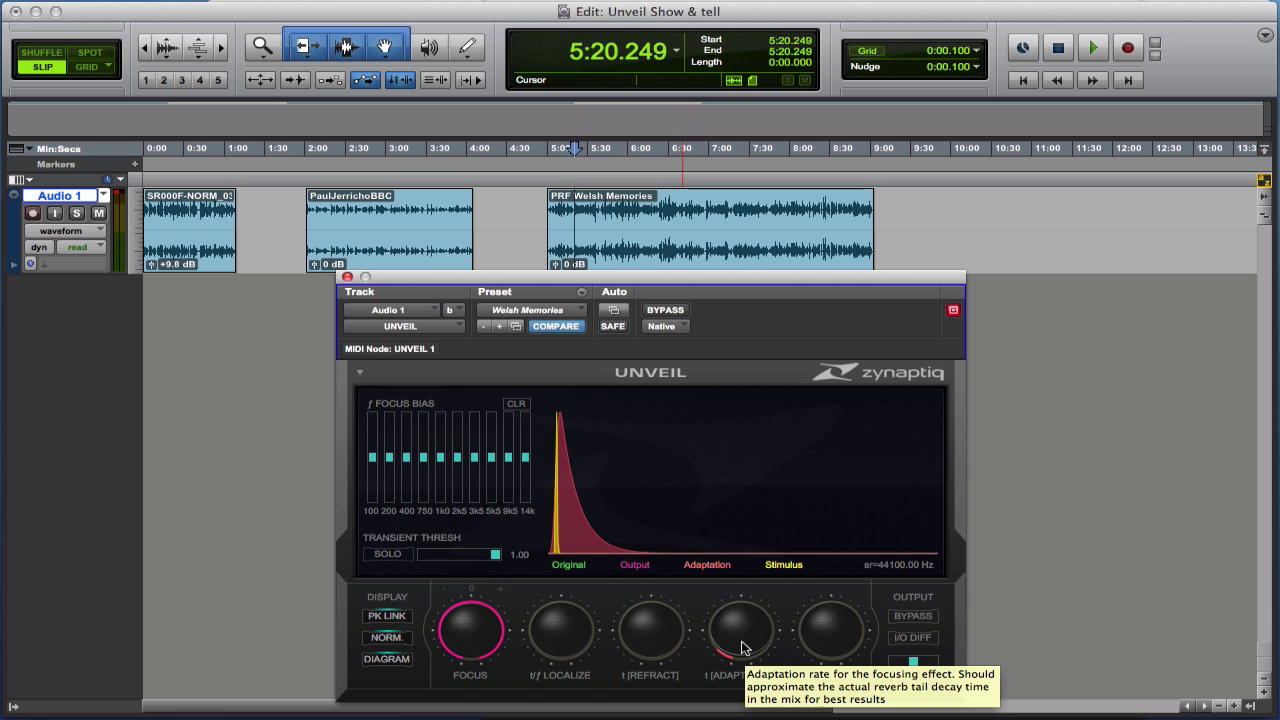
pyautogui.press('space')
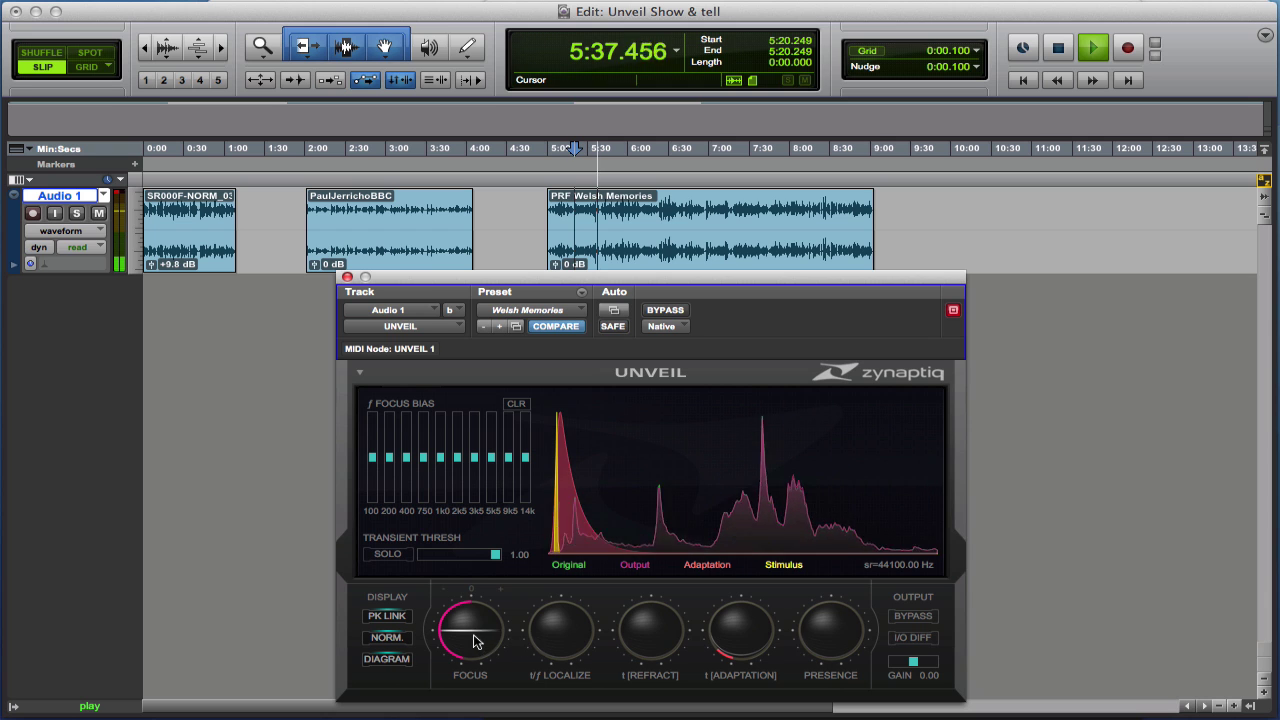
pyautogui.press('space')
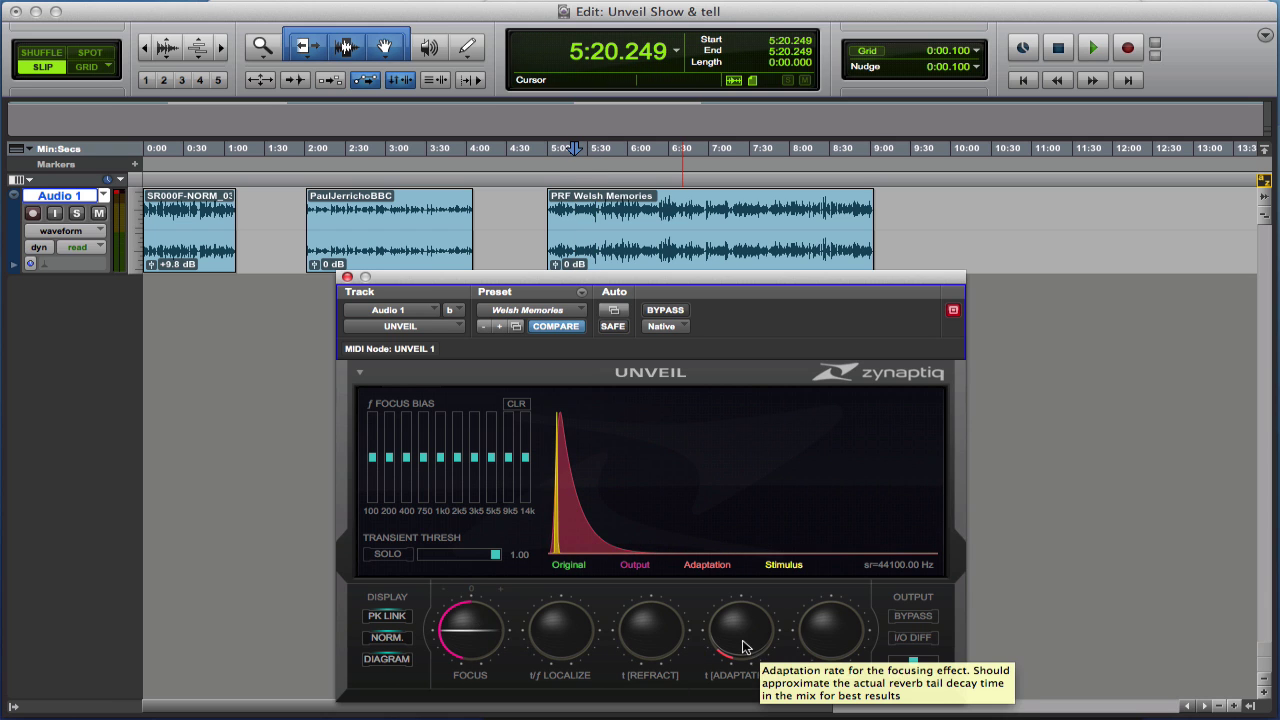
pyautogui.moveTo(472, 622); pyautogui.dragTo(474, 578)
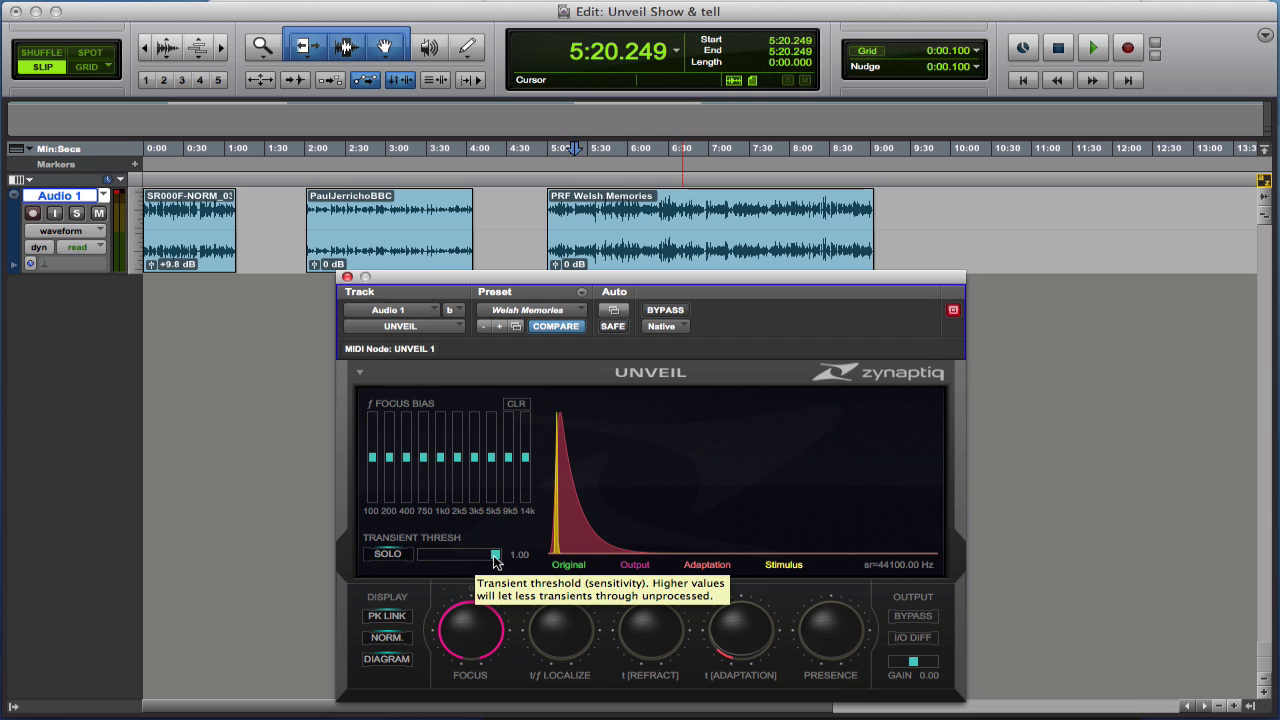
# Set the transient threshold to 0.05 while playing the Welsh Memories clip with the transients soloed, and turn the solo off.
pyautogui.press('space')
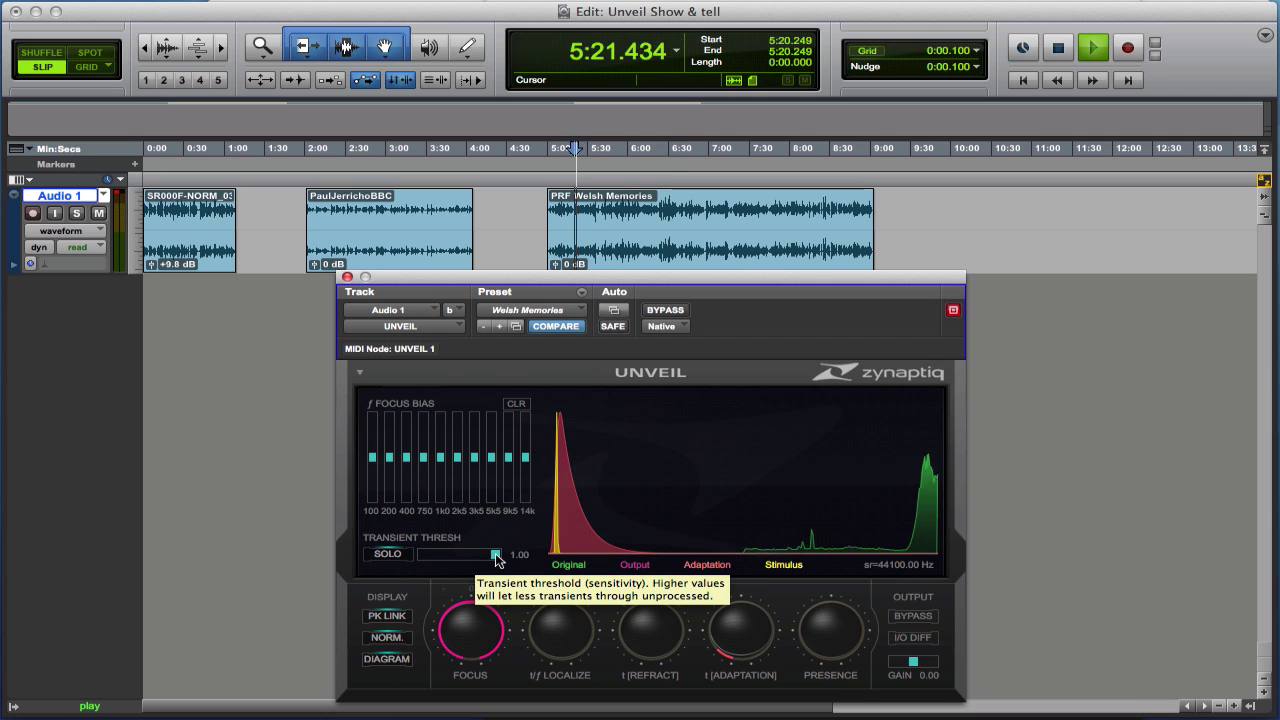
pyautogui.moveTo(497, 559); pyautogui.dragTo(427, 561)
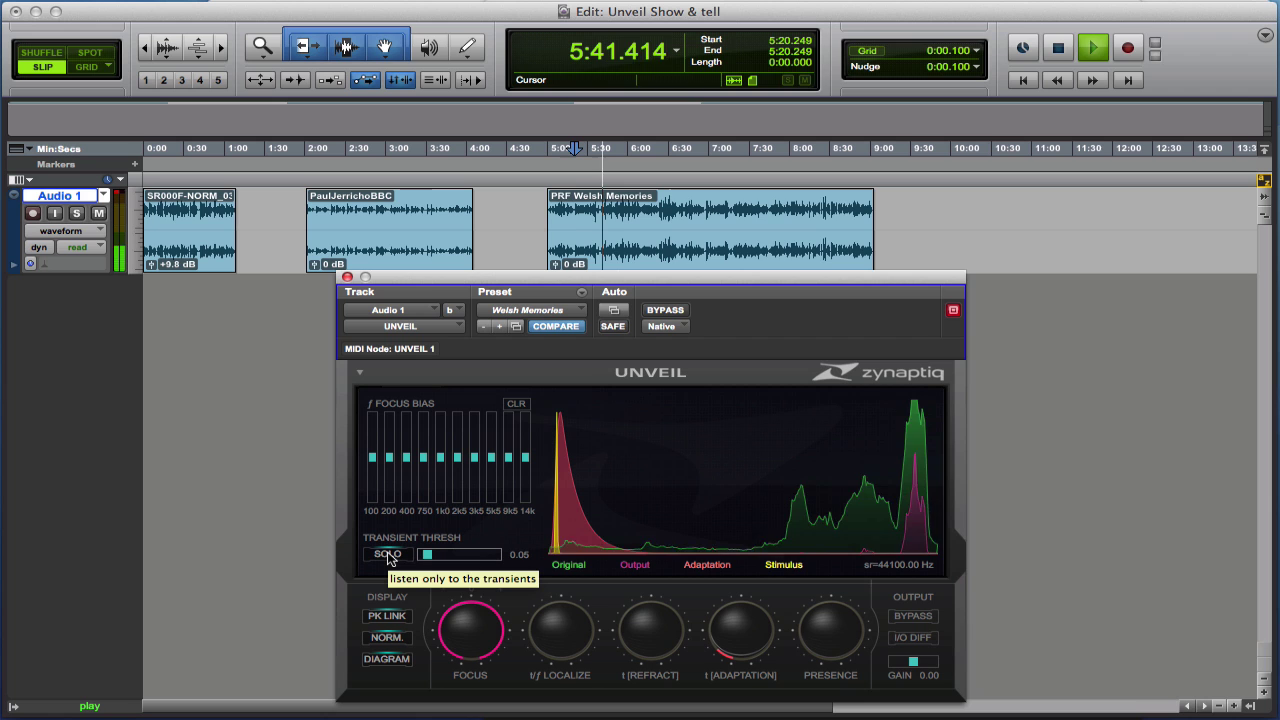
pyautogui.press('space')
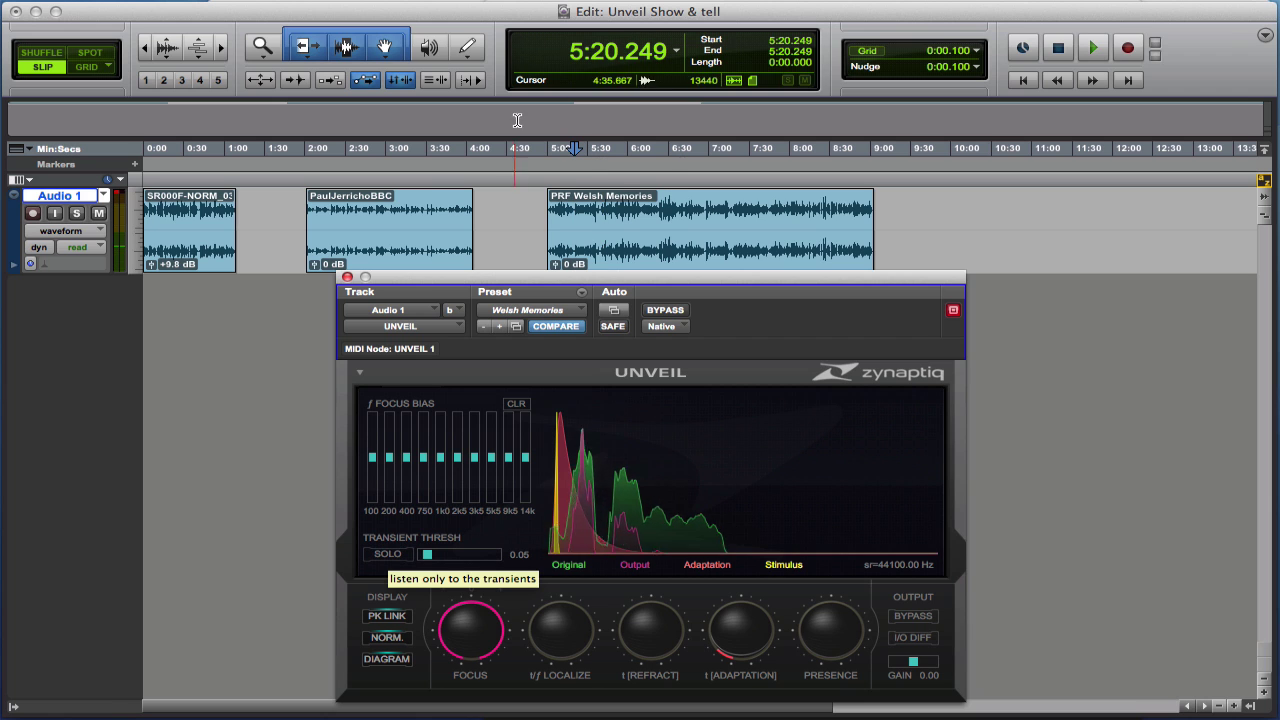
# Play the Welsh Memories clip from 5:00.187 and raise PRESENCE, t [REFRACT] and t/f LOCALIZE slightly.
pyautogui.click(545, 175)
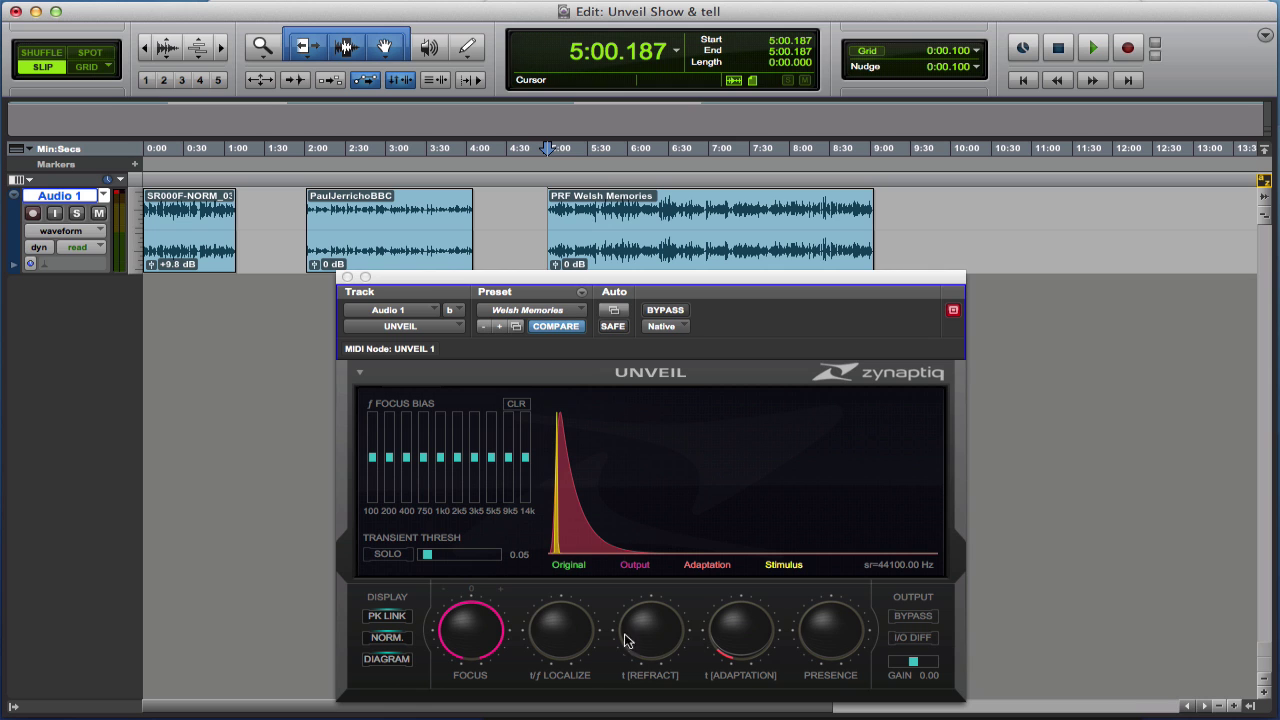
pyautogui.press('space')
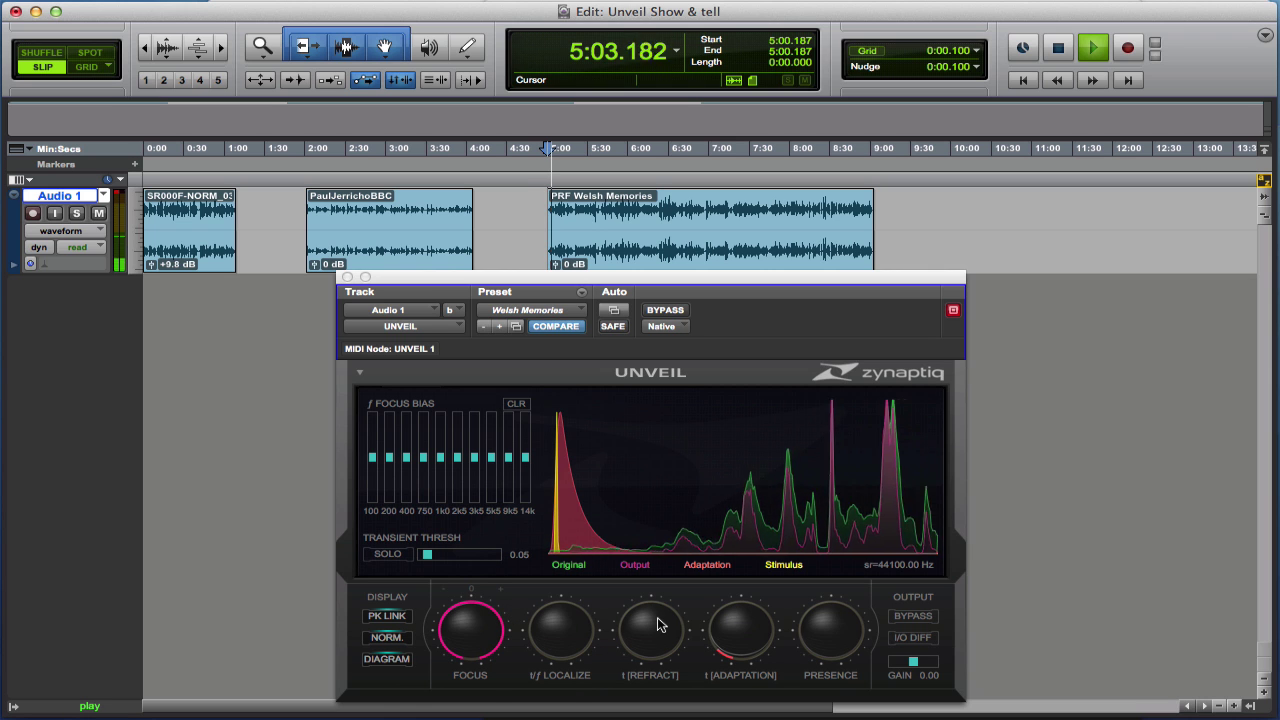
pyautogui.moveTo(658, 625)
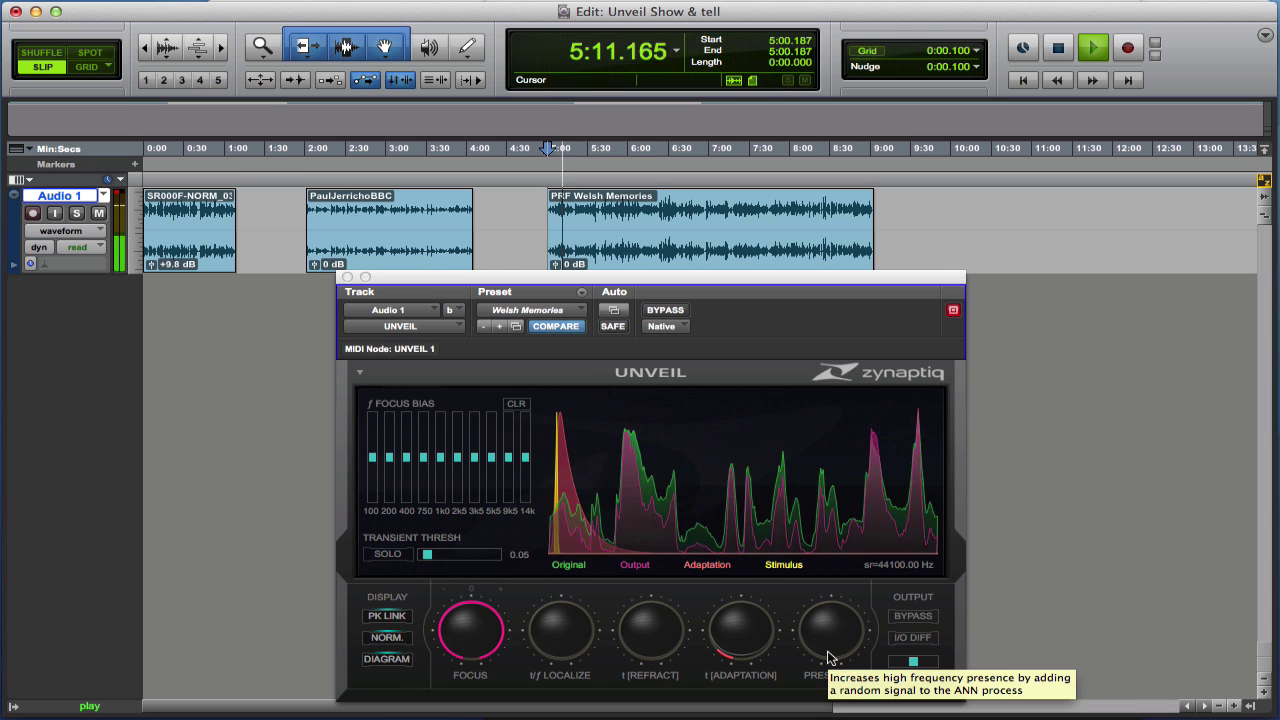
pyautogui.moveTo(826, 655); pyautogui.dragTo(822, 644)
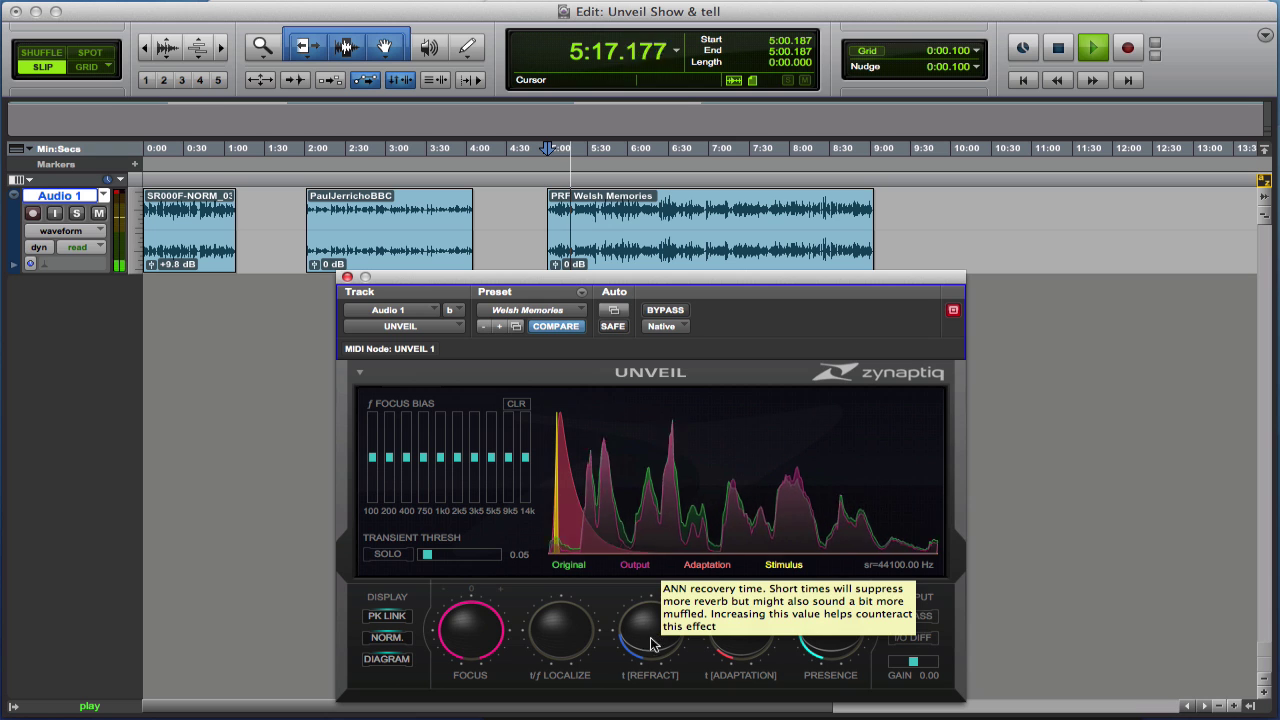
pyautogui.moveTo(566, 649); pyautogui.dragTo(565, 645)
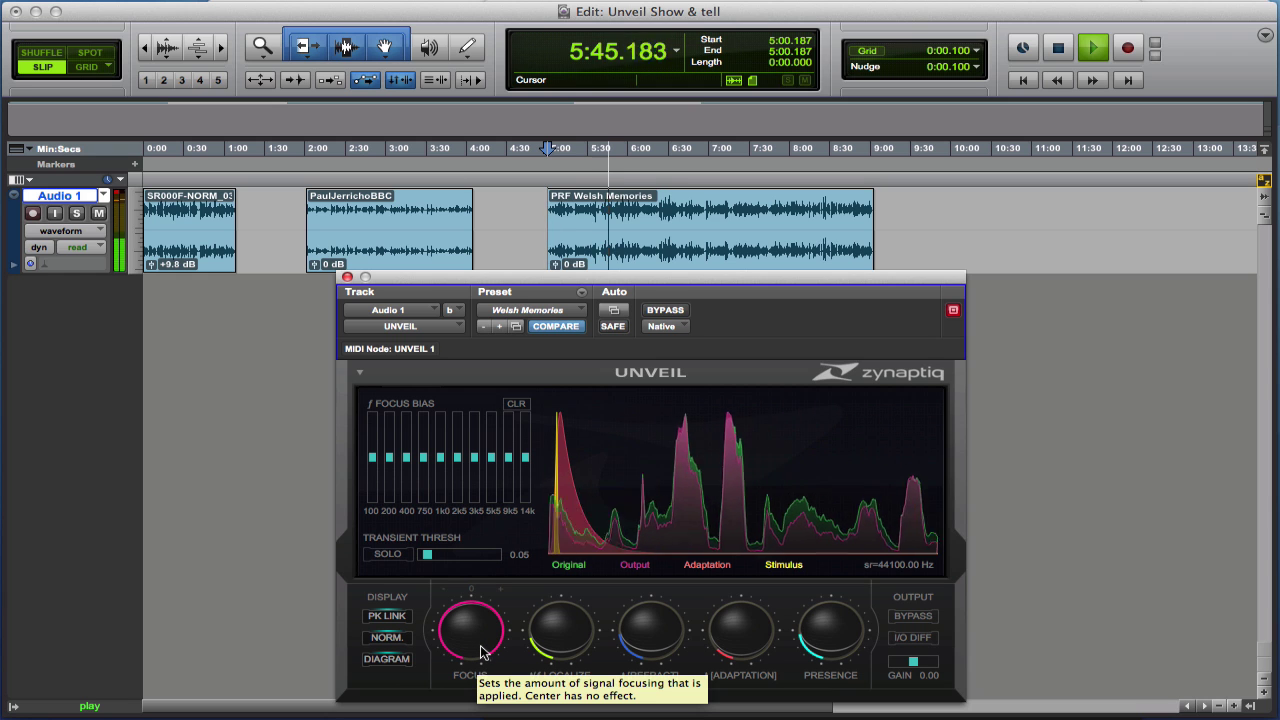
# Replay the Welsh Memories clip from 5:00.187 and compare the sound with UNVEIL bypassed and active.
pyautogui.press('space')
pyautogui.press('space')
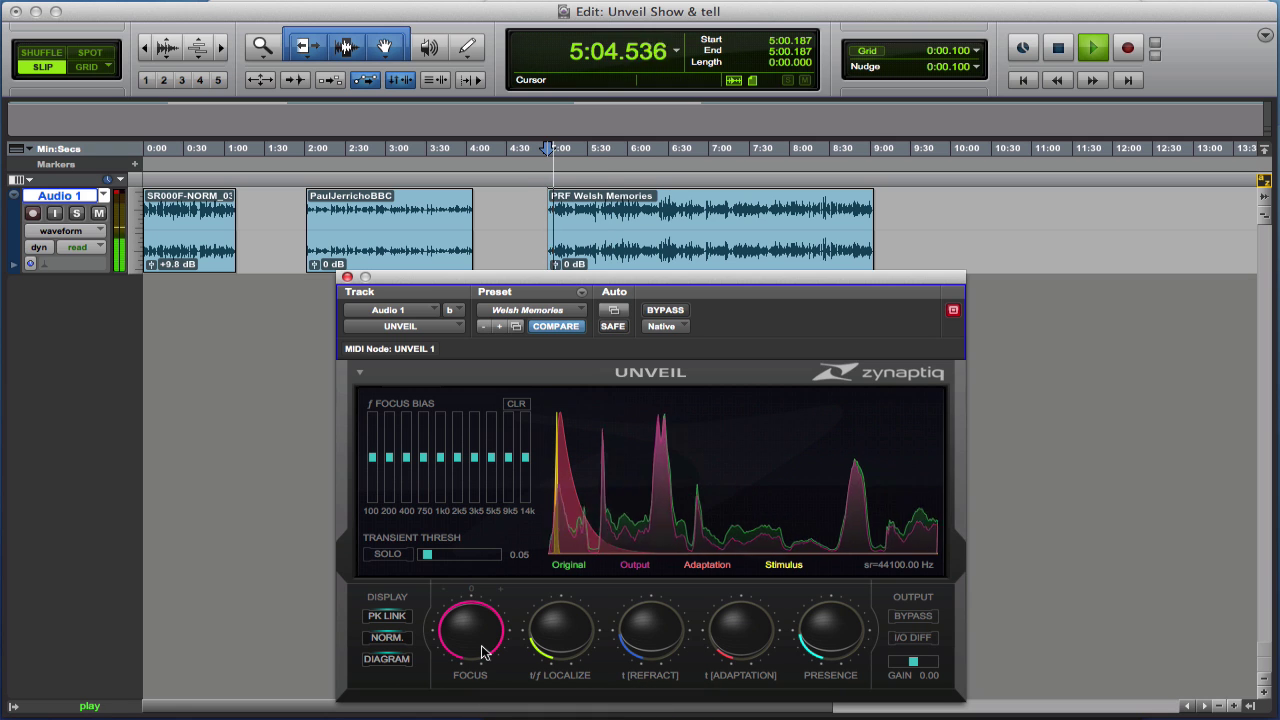
pyautogui.click(665, 311)
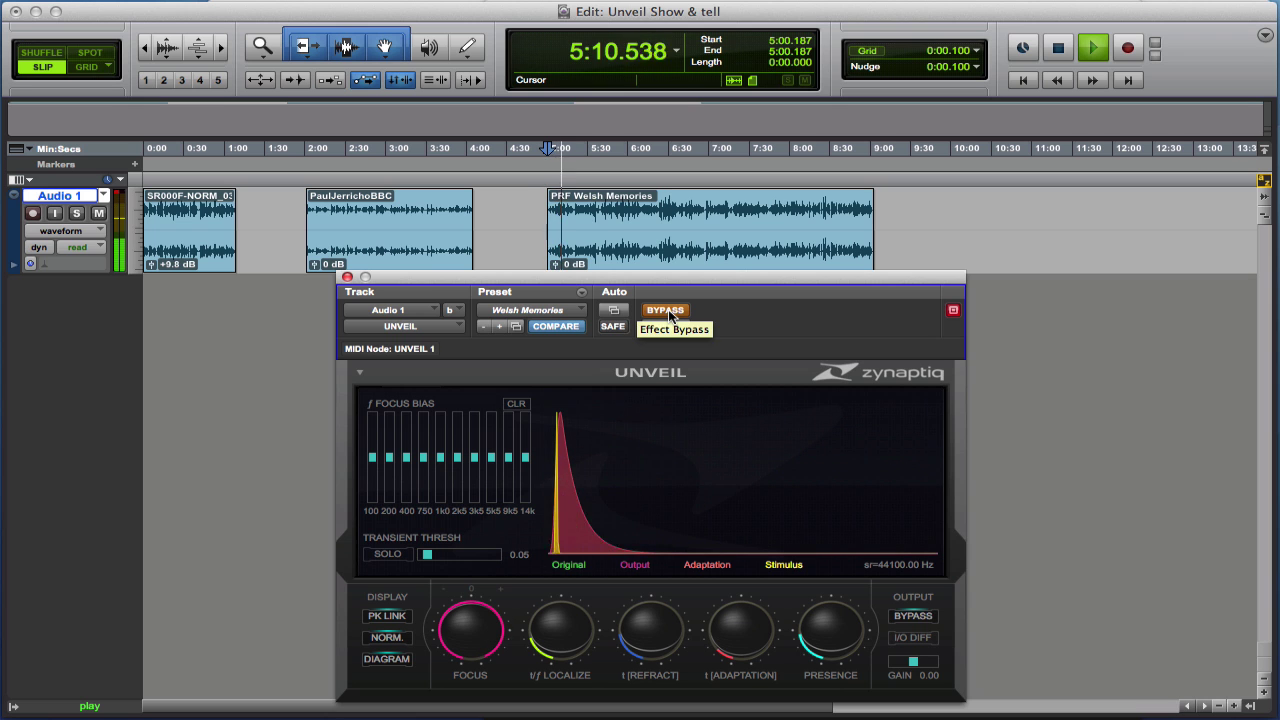
pyautogui.click(667, 310)
# Lower t/f LOCALIZE a little and replay the Welsh Memories clip, comparing the bypassed and processed sound.
pyautogui.moveTo(553, 634); pyautogui.dragTo(553, 641)
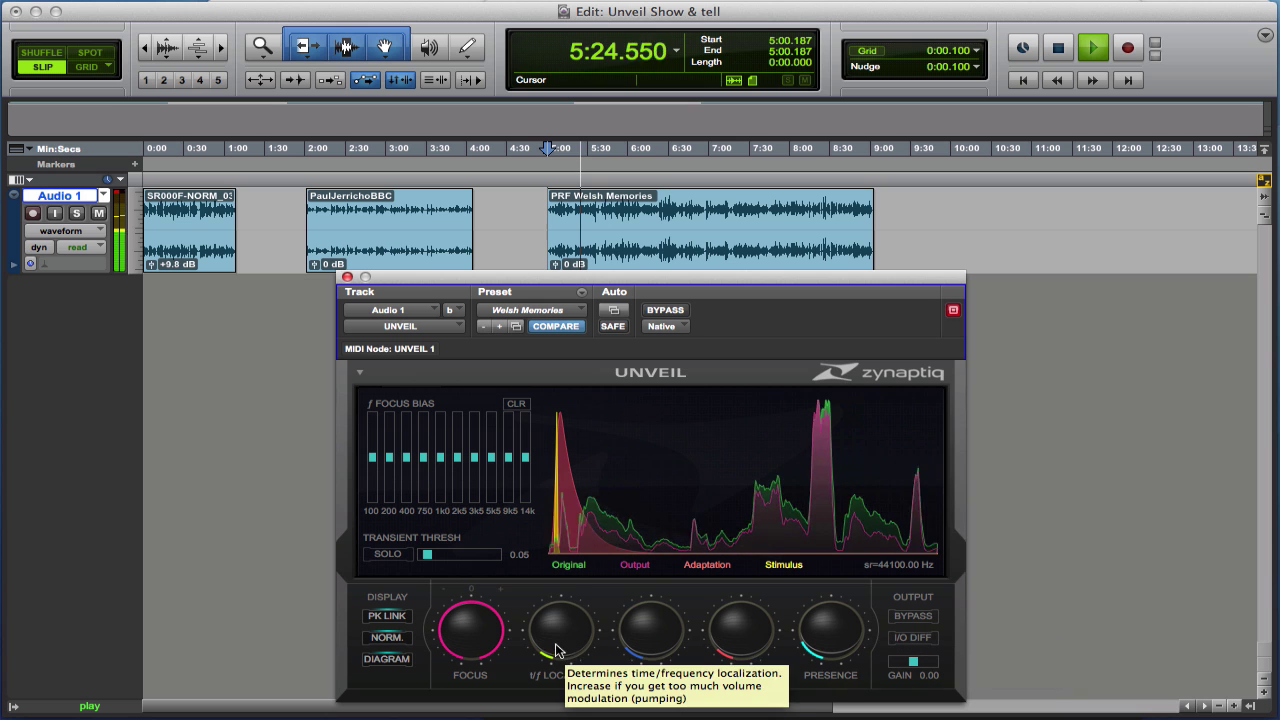
pyautogui.press('space')
pyautogui.press('space')
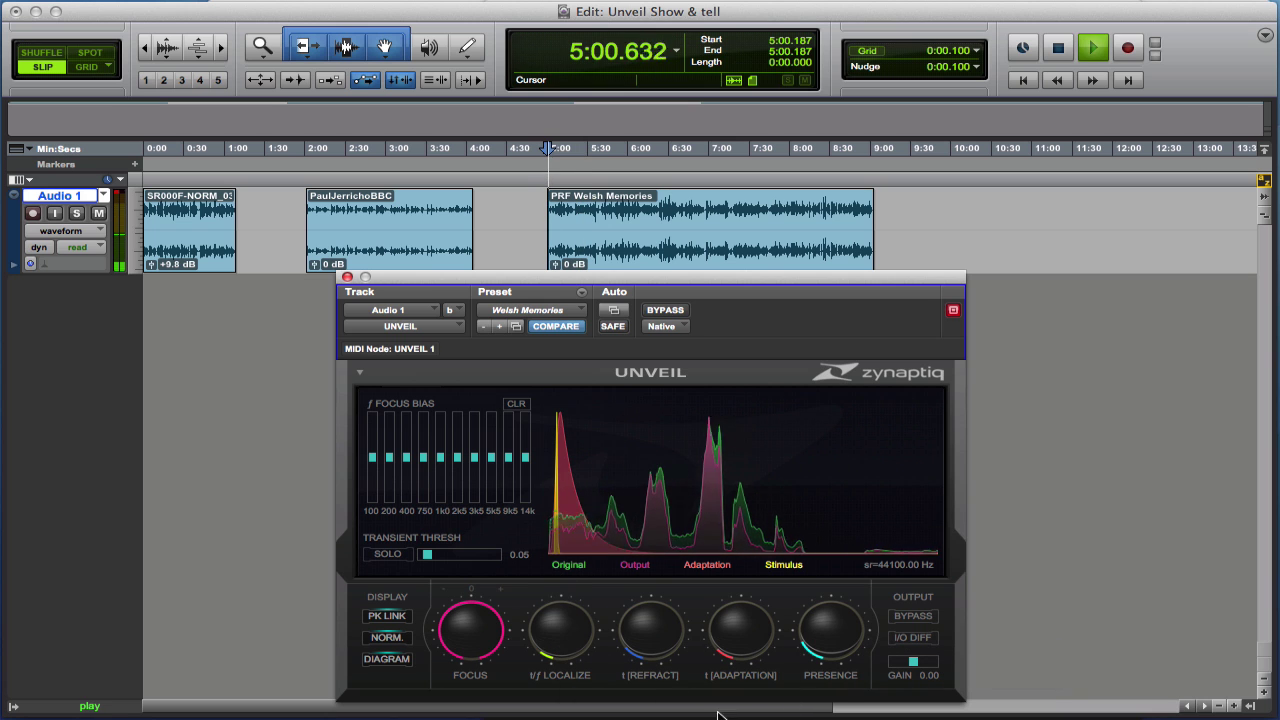
pyautogui.click(666, 311)
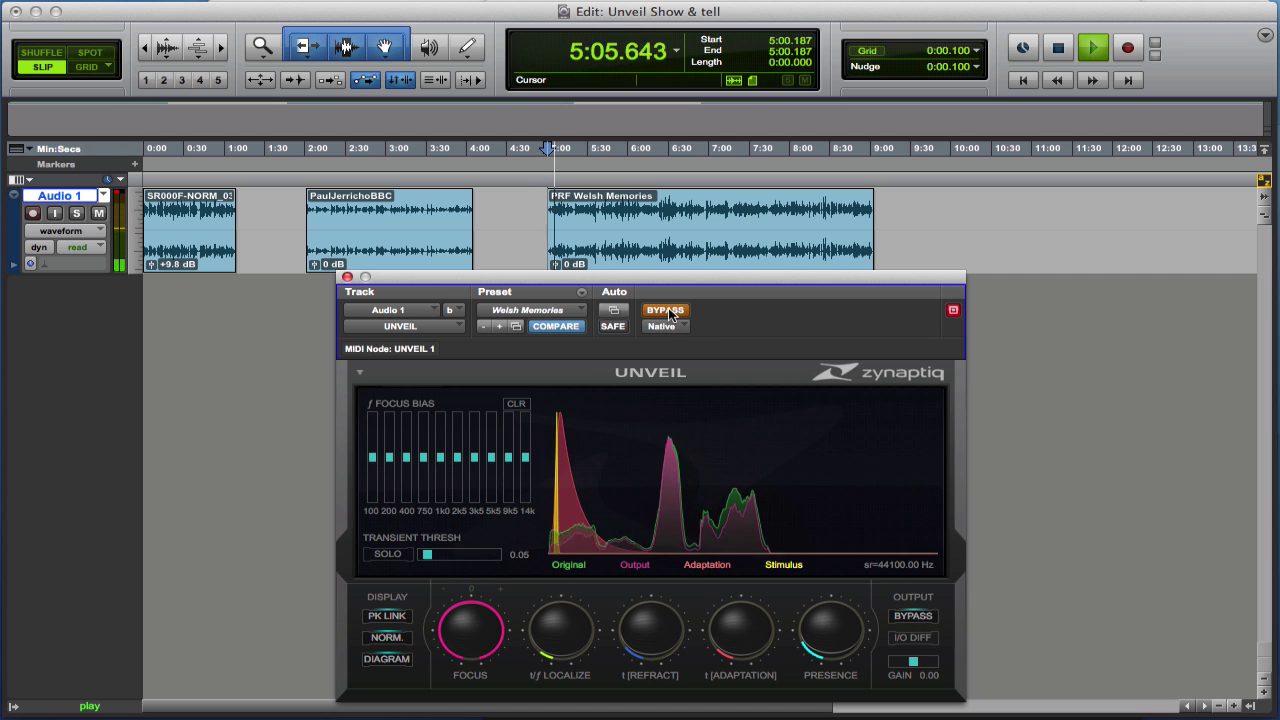
pyautogui.click(666, 311)
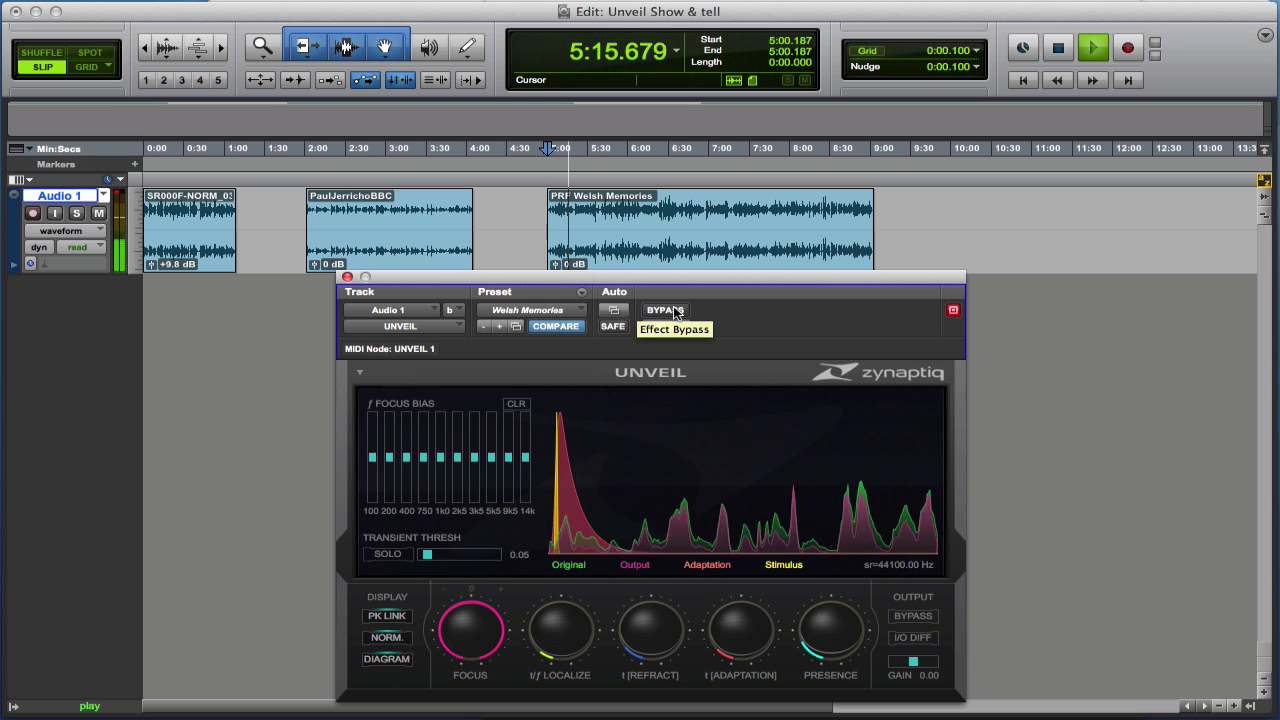
pyautogui.press('space')
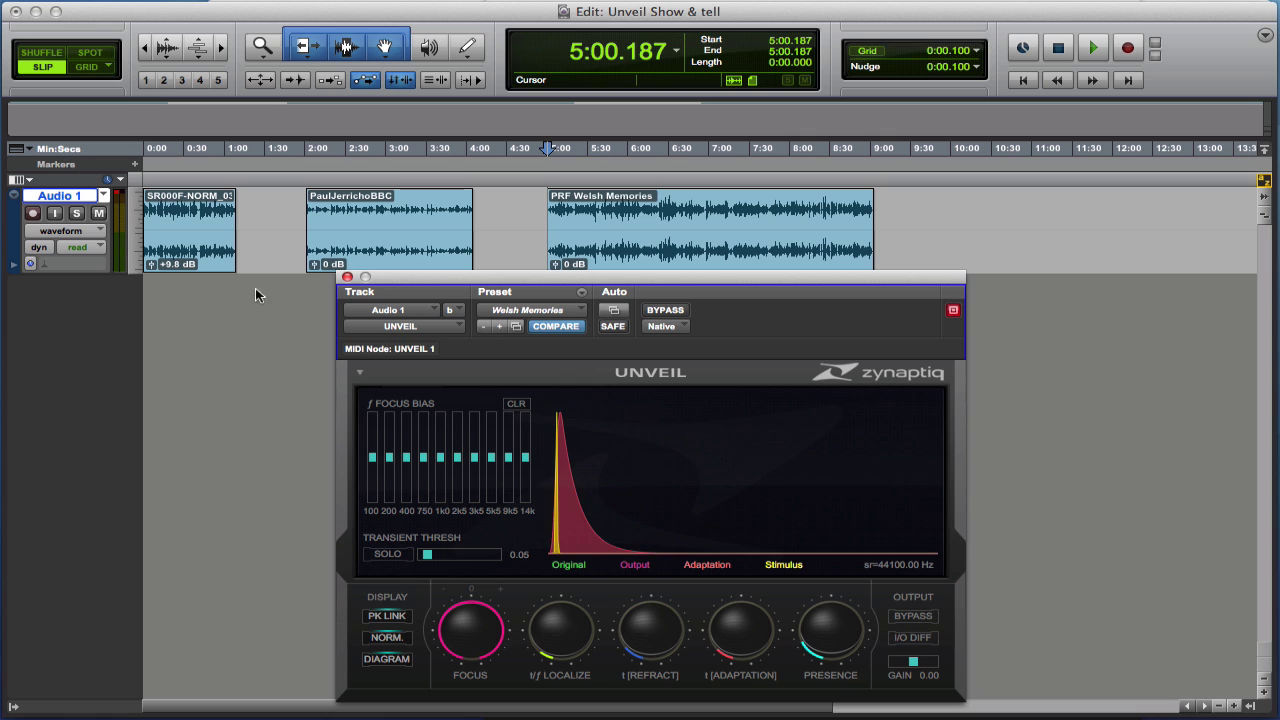
# Play the first clip, SR000F-NORM, from 0:09.659 with UNVEIL bypassed.
pyautogui.click(157, 207)
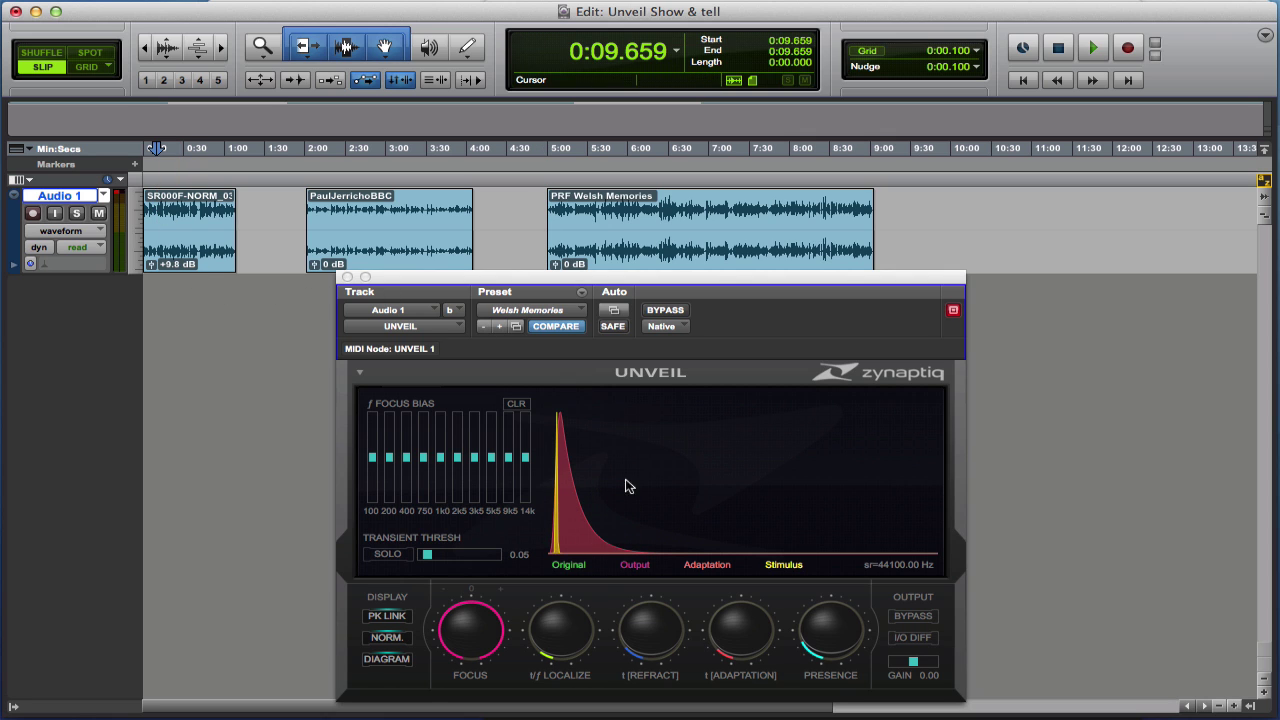
pyautogui.click(668, 312)
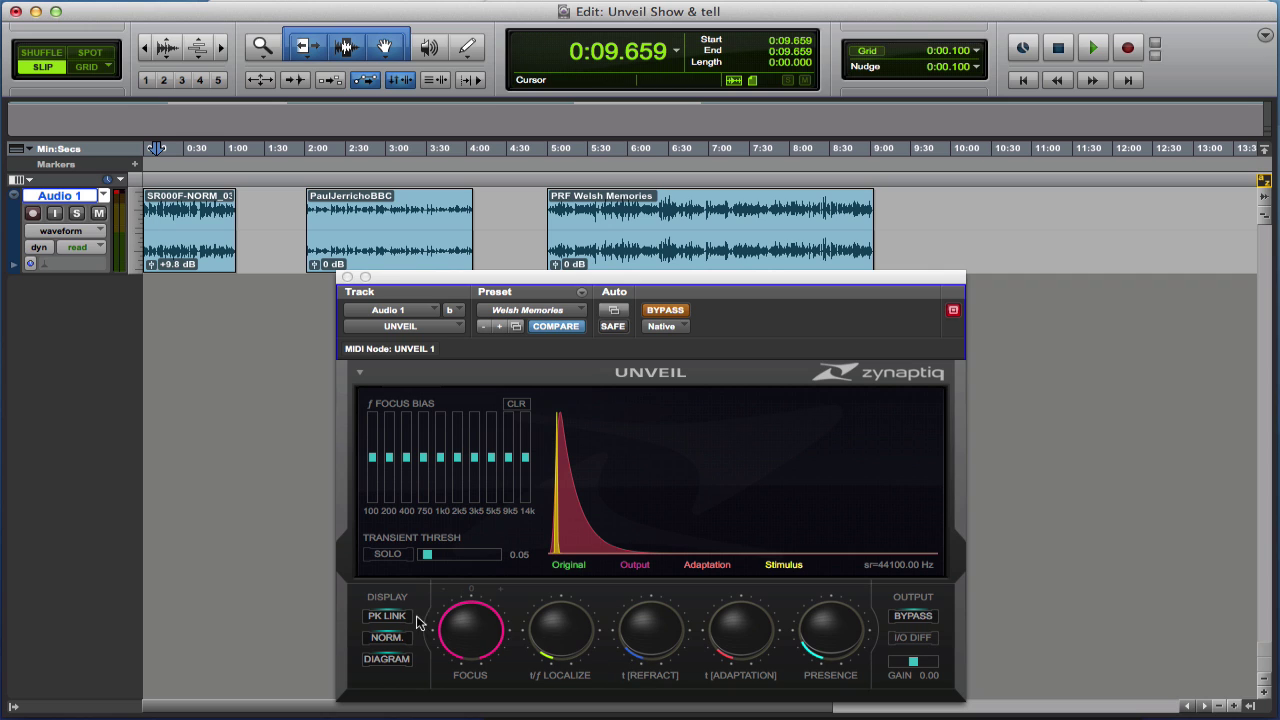
pyautogui.press('space')
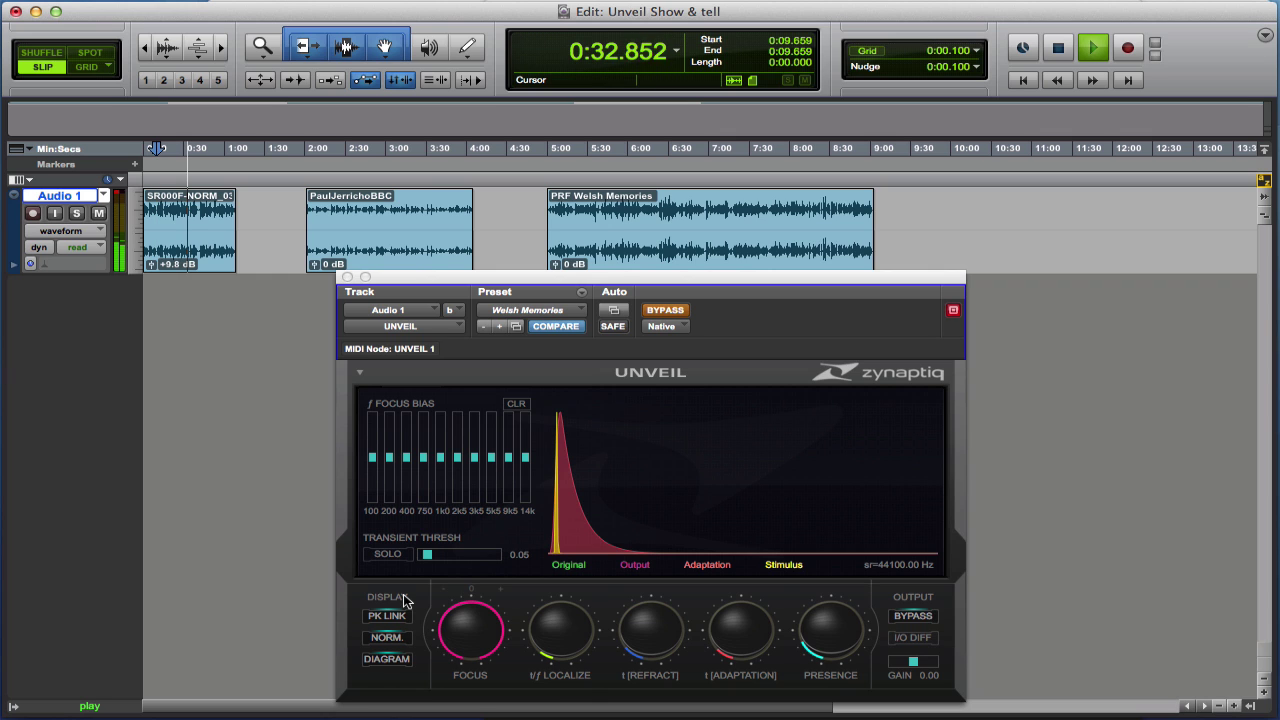
# Reset t/f LOCALIZE, t [REFRACT], t [ADAPTATION] and PRESENCE to minimum and the transient threshold to 1.00.
pyautogui.click(477, 643)
pyautogui.moveTo(559, 635); pyautogui.dragTo(558, 644)
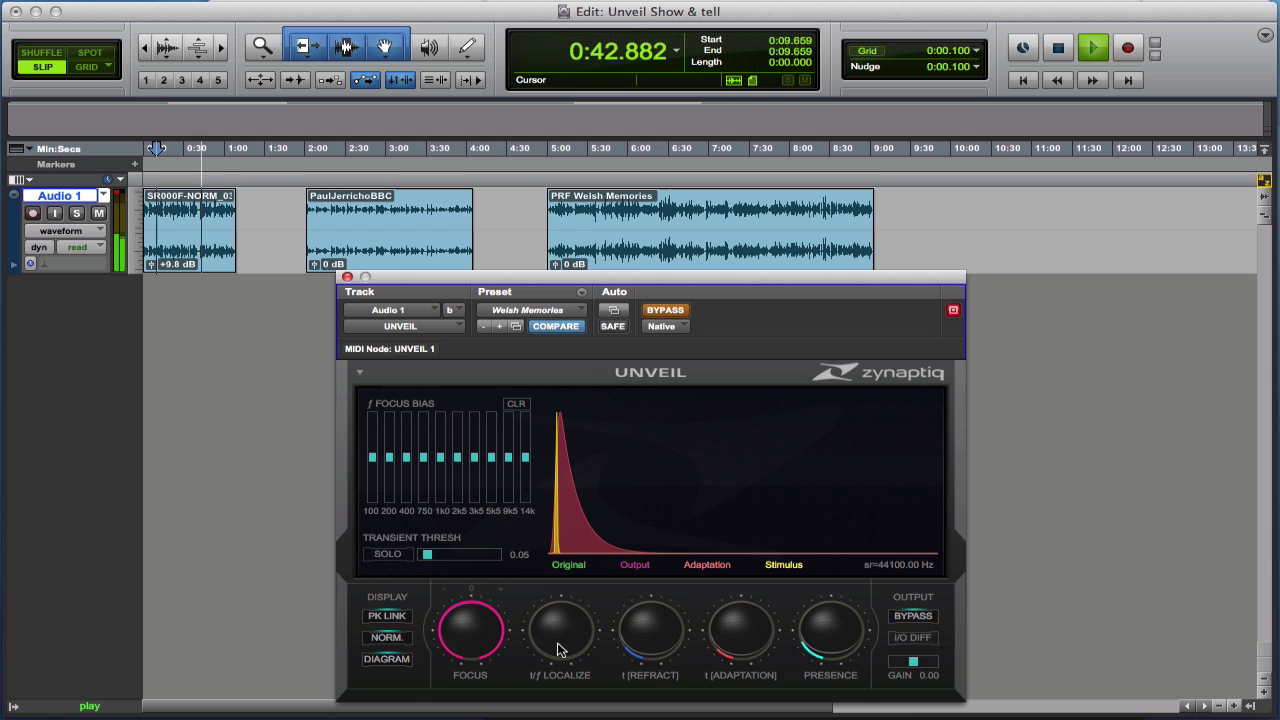
pyautogui.moveTo(658, 635); pyautogui.dragTo(656, 656)
pyautogui.moveTo(752, 637); pyautogui.dragTo(752, 666)
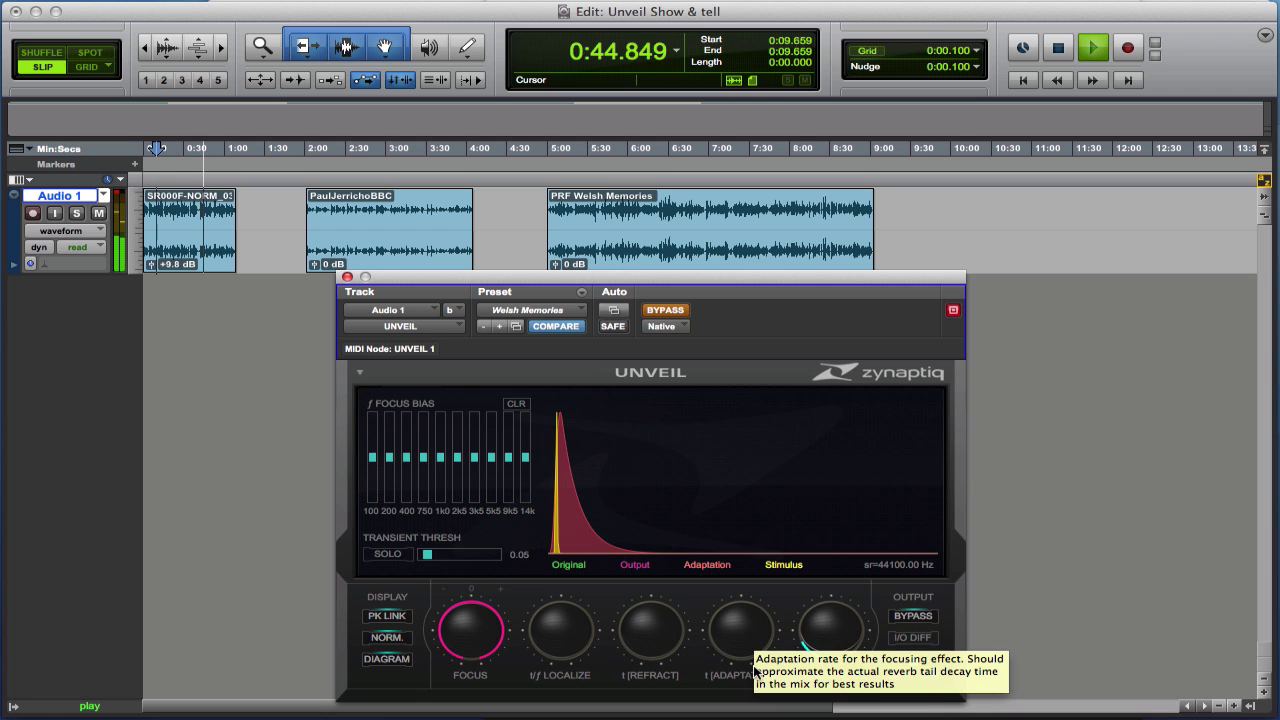
pyautogui.moveTo(830, 636); pyautogui.dragTo(830, 660)
pyautogui.moveTo(428, 551); pyautogui.dragTo(498, 553)
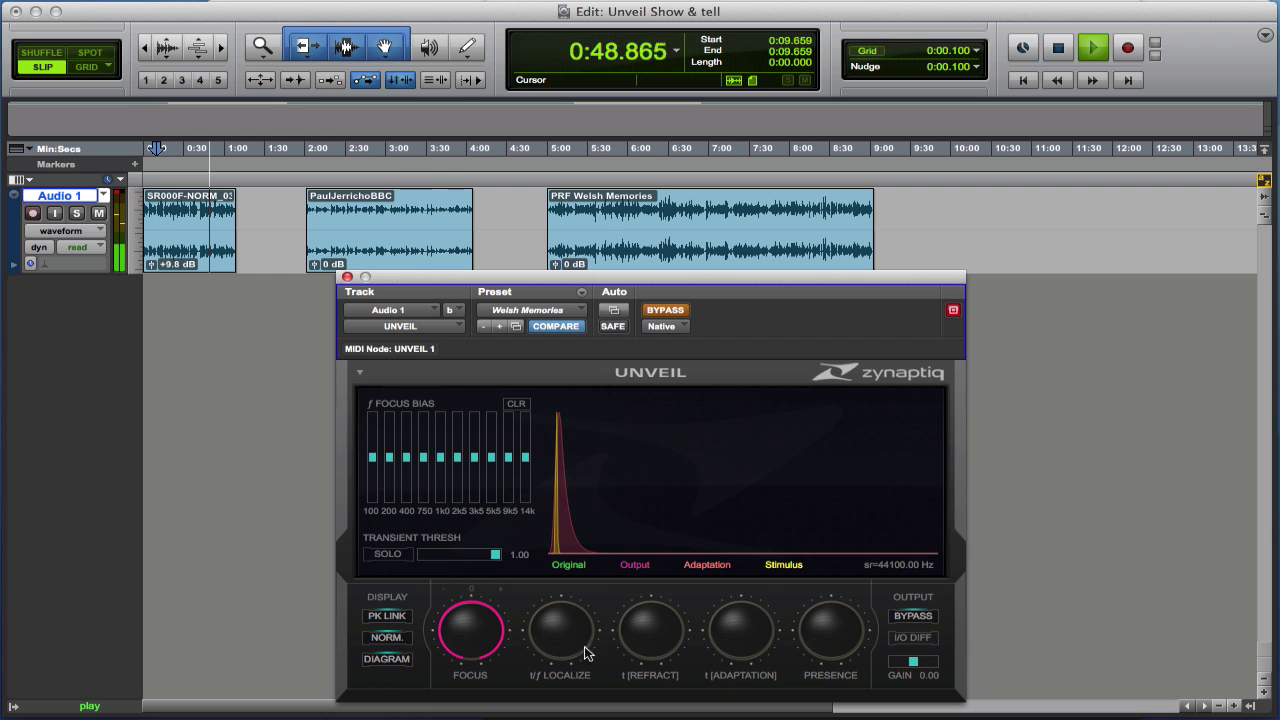
# With UNVEIL active, raise t [ADAPTATION] slightly and set the transient threshold to 0.05 while listening to the soloed transients.
pyautogui.moveTo(741, 656)
pyautogui.mouseDown()
pyautogui.moveTo(740, 643)
pyautogui.moveTo(733, 651)
pyautogui.mouseUp()
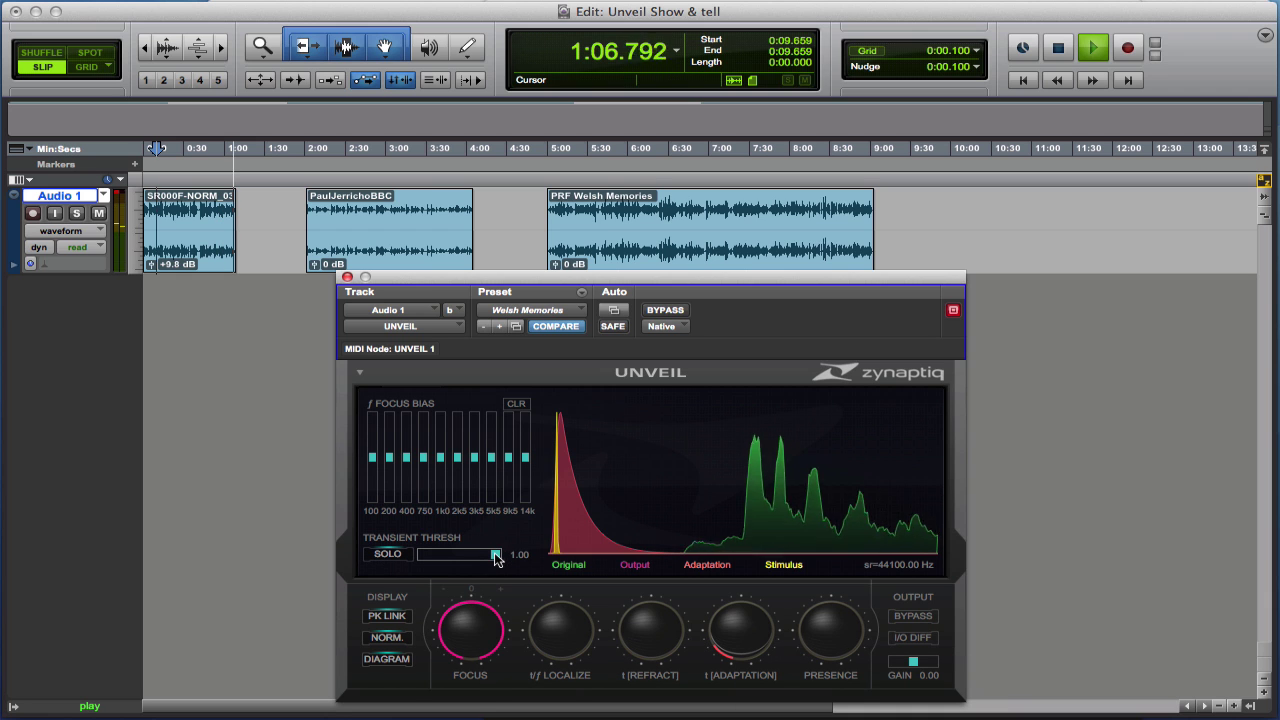
pyautogui.moveTo(497, 558); pyautogui.dragTo(434, 560)
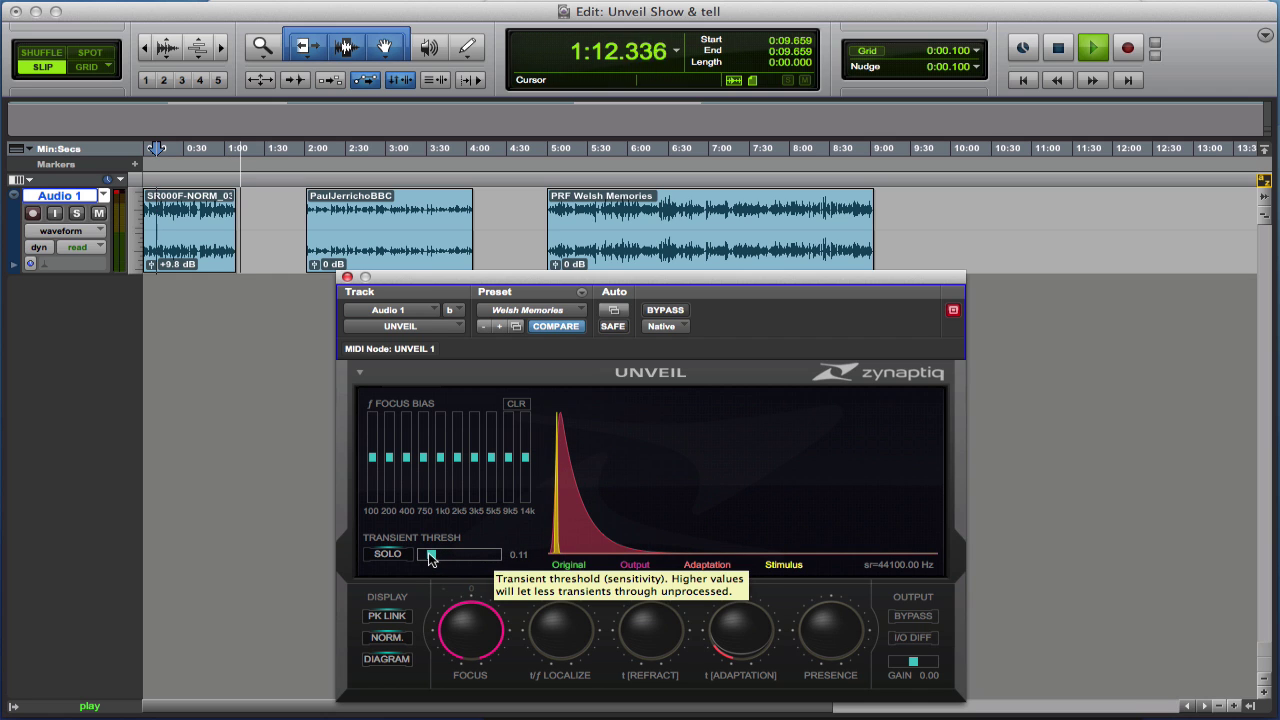
pyautogui.press('space')
pyautogui.press('space')
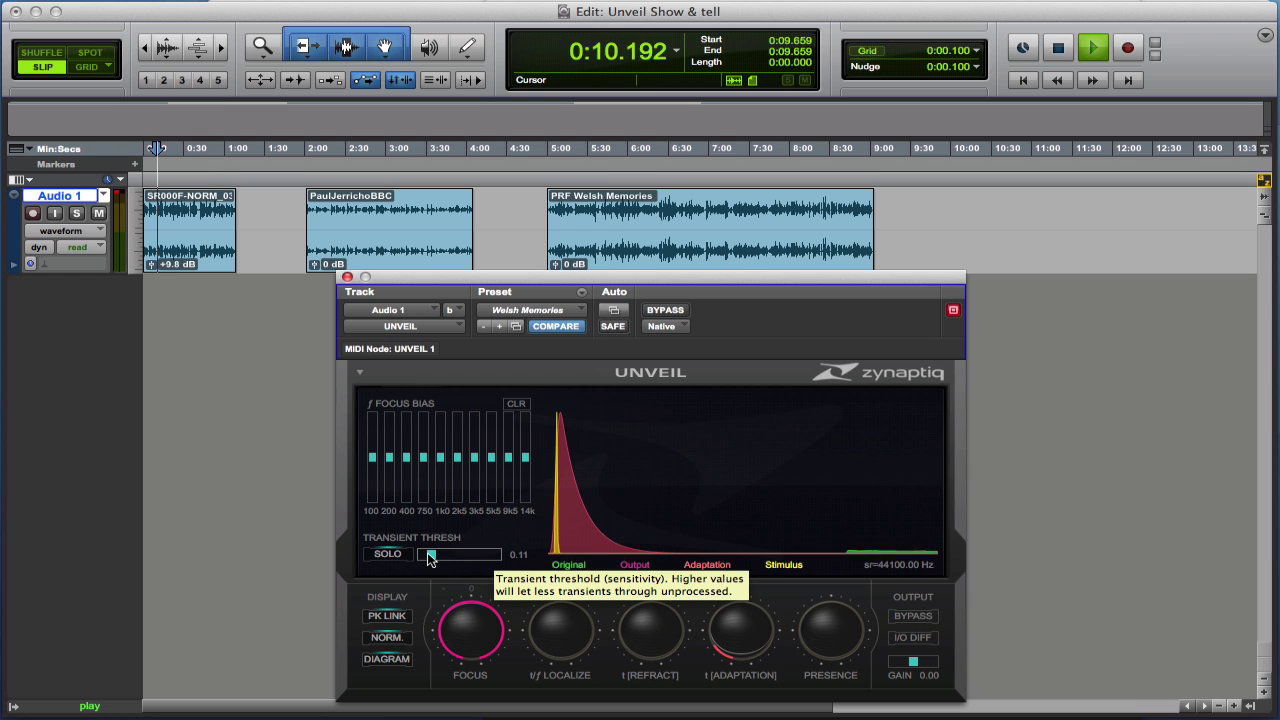
pyautogui.moveTo(430, 558); pyautogui.dragTo(425, 558)
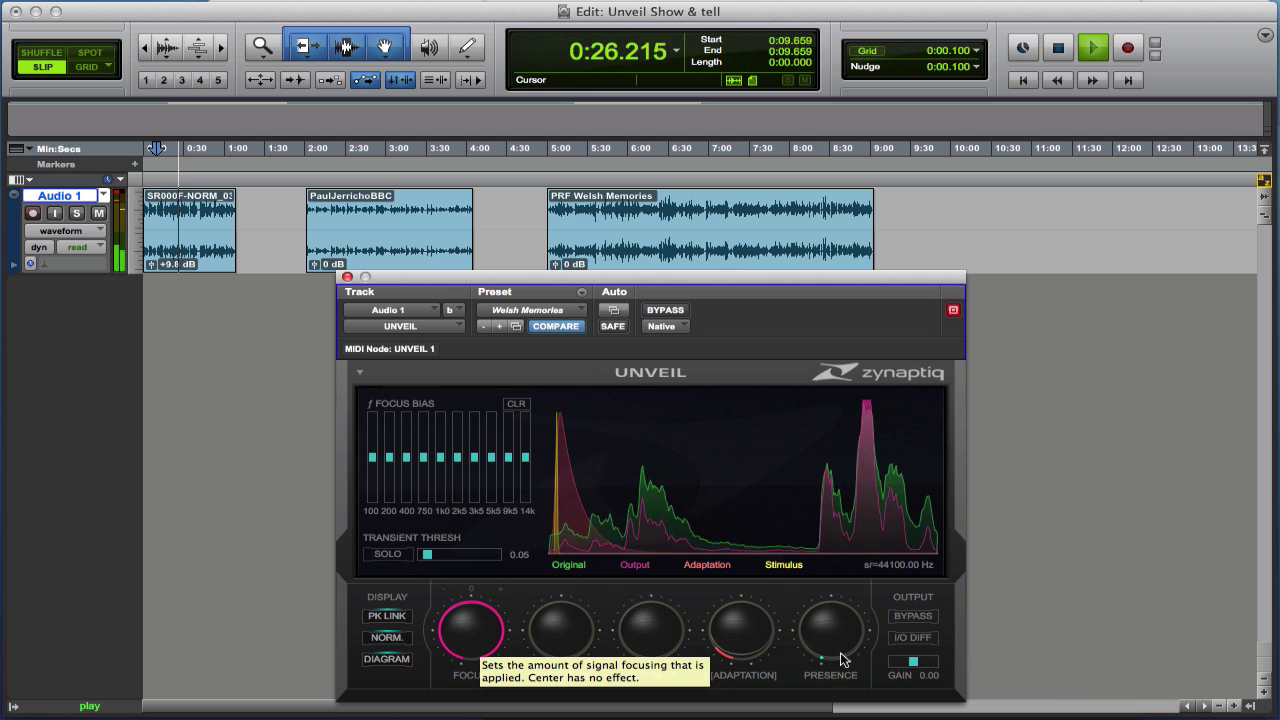
# Raise PRESENCE and t [REFRACT] slightly and t/f LOCALIZE strongly while the SR000F-NORM clip plays.
pyautogui.moveTo(820, 640); pyautogui.dragTo(818, 633)
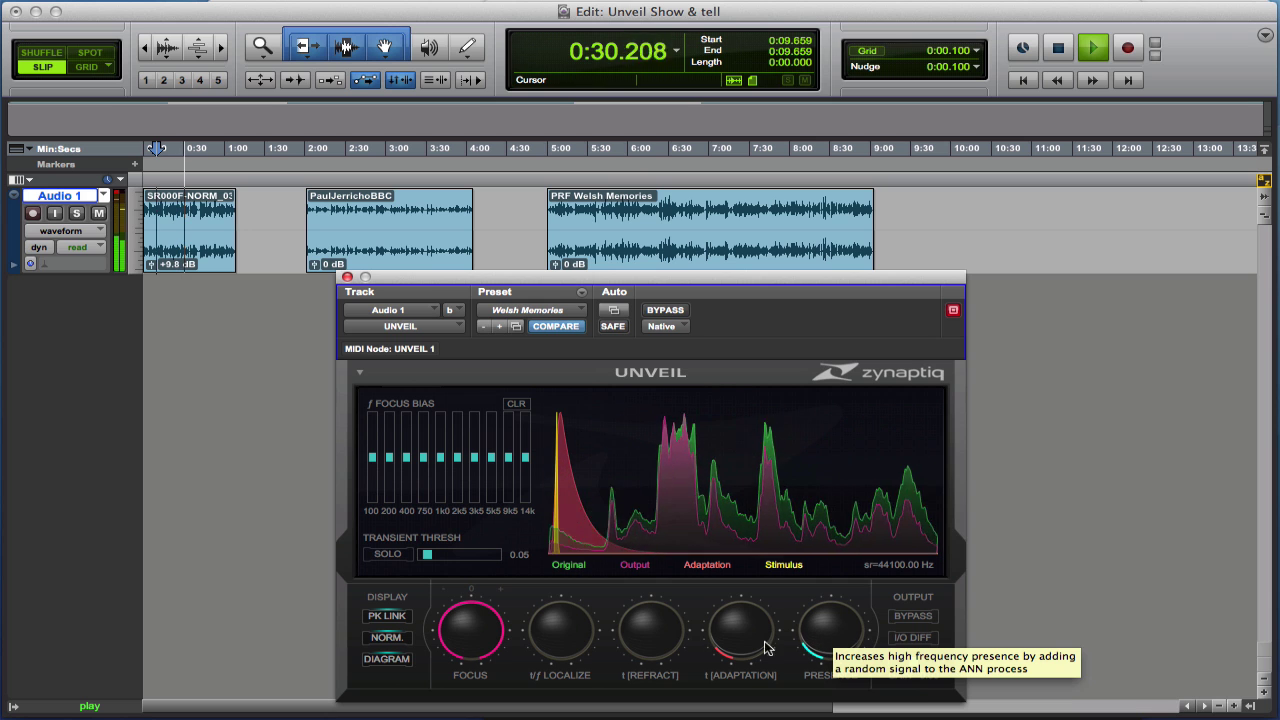
pyautogui.moveTo(647, 642); pyautogui.dragTo(647, 640)
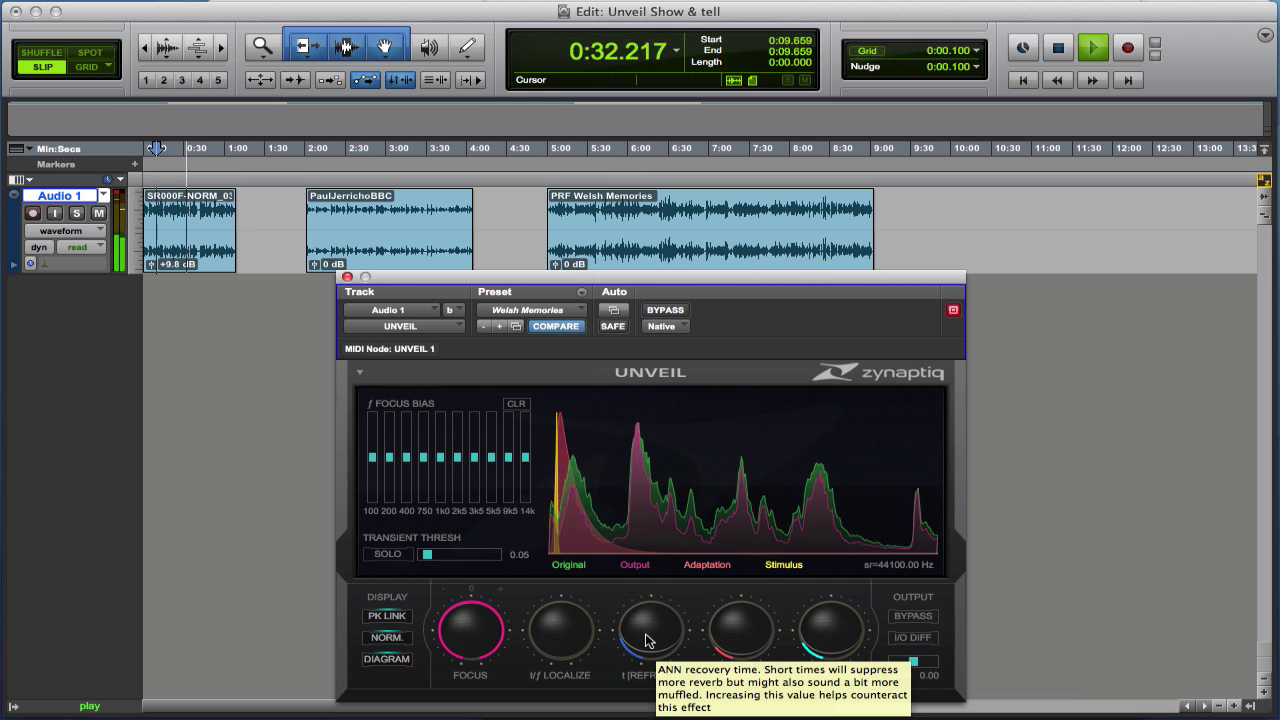
pyautogui.moveTo(555, 644); pyautogui.dragTo(557, 614)
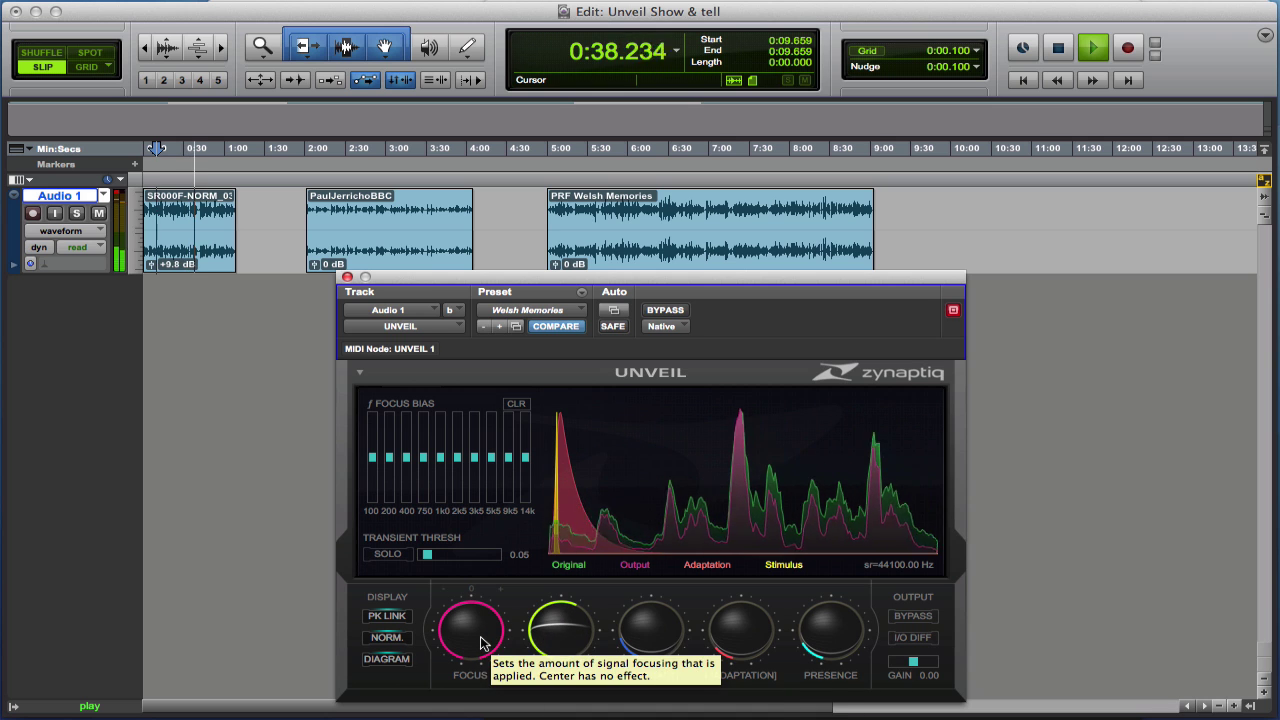
# Replay the SR000F-NORM clip from 0:09.659, compare the bypassed and processed sound, and stop playback.
pyautogui.press('space')
pyautogui.press('space')
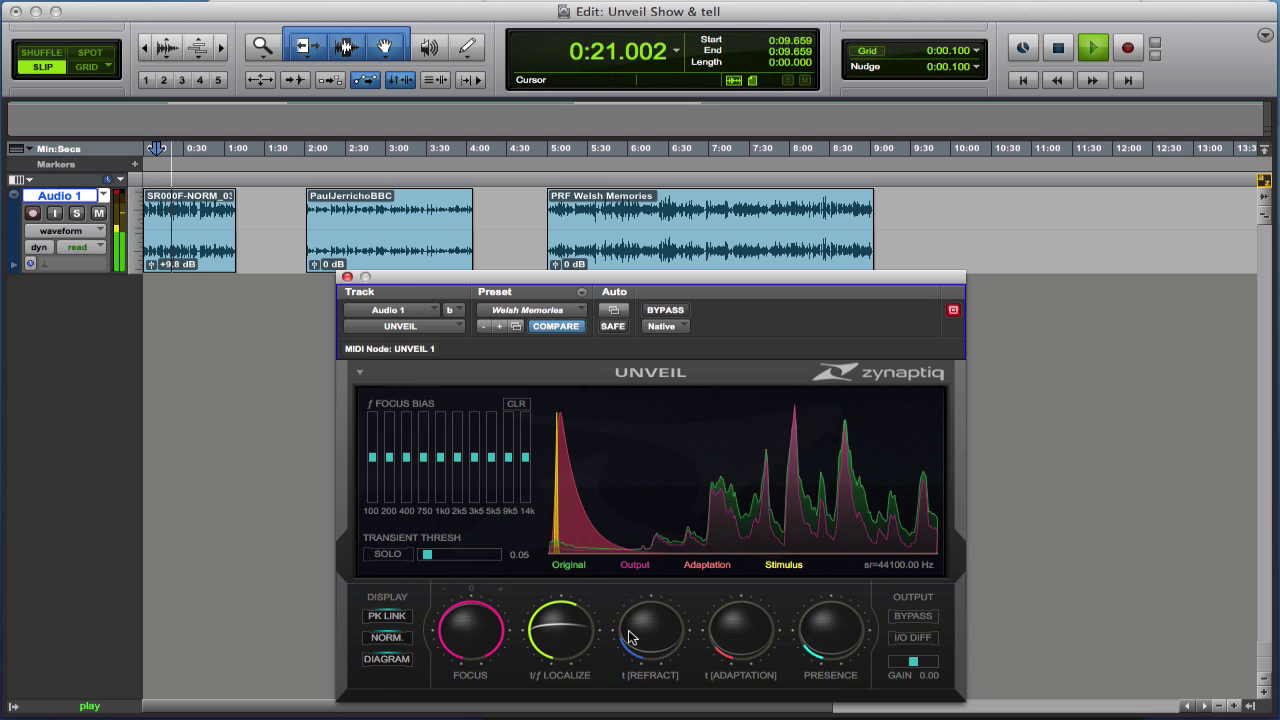
pyautogui.click(665, 311)
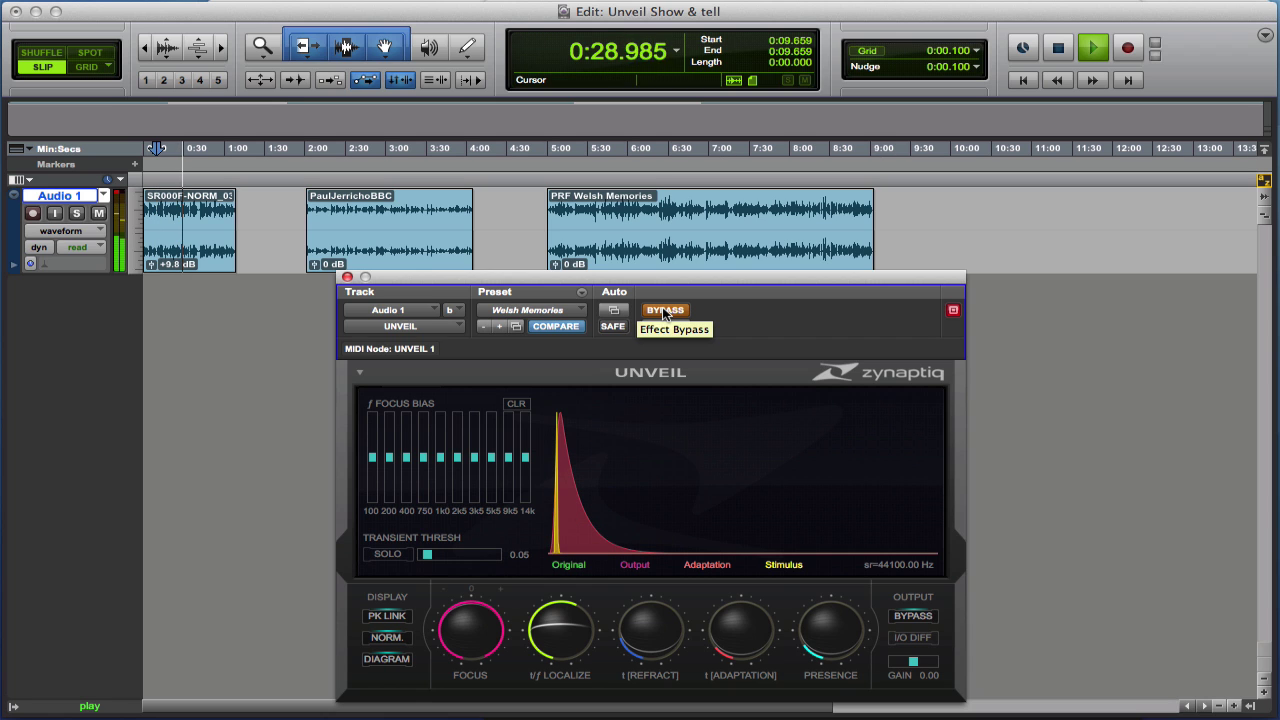
pyautogui.click(663, 311)
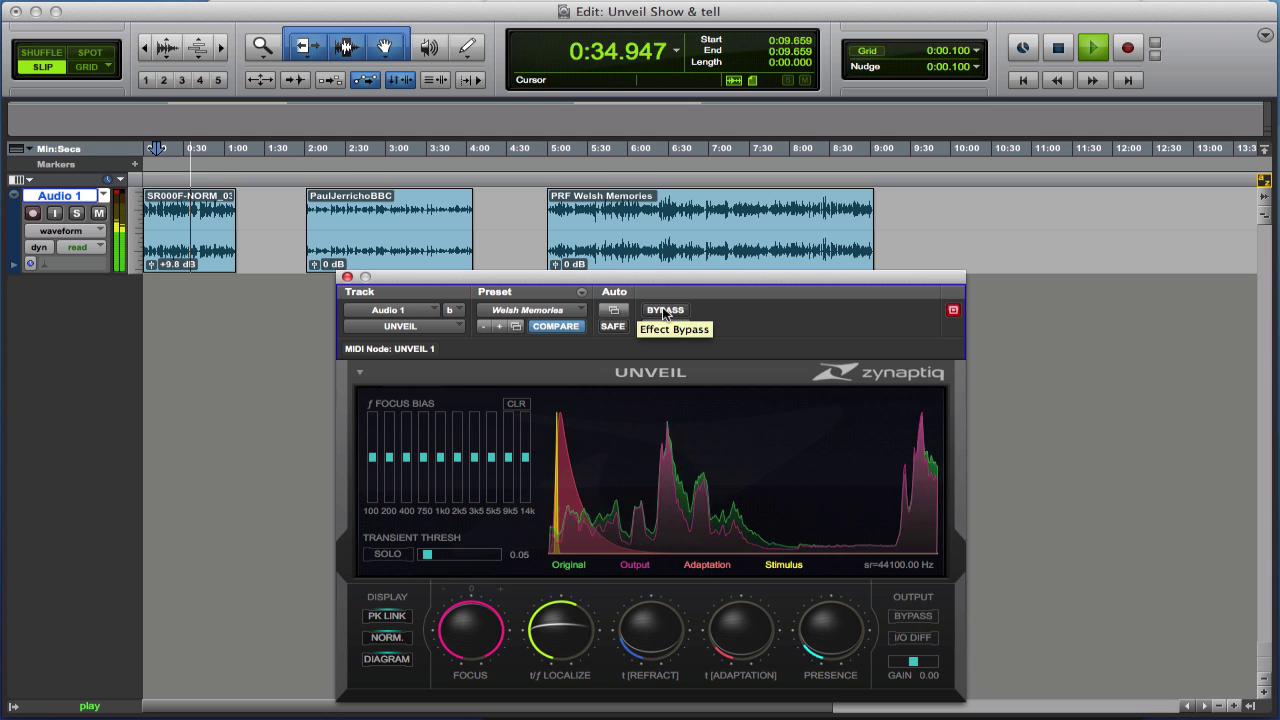
pyautogui.press('space')
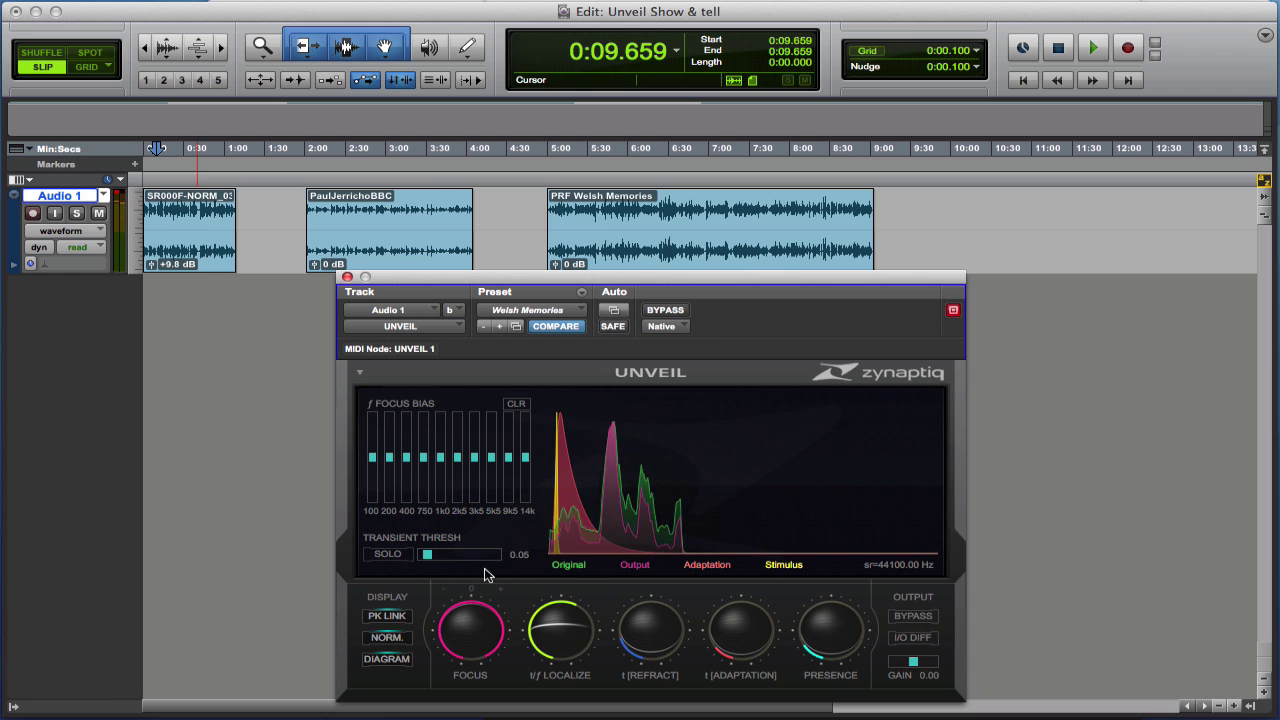